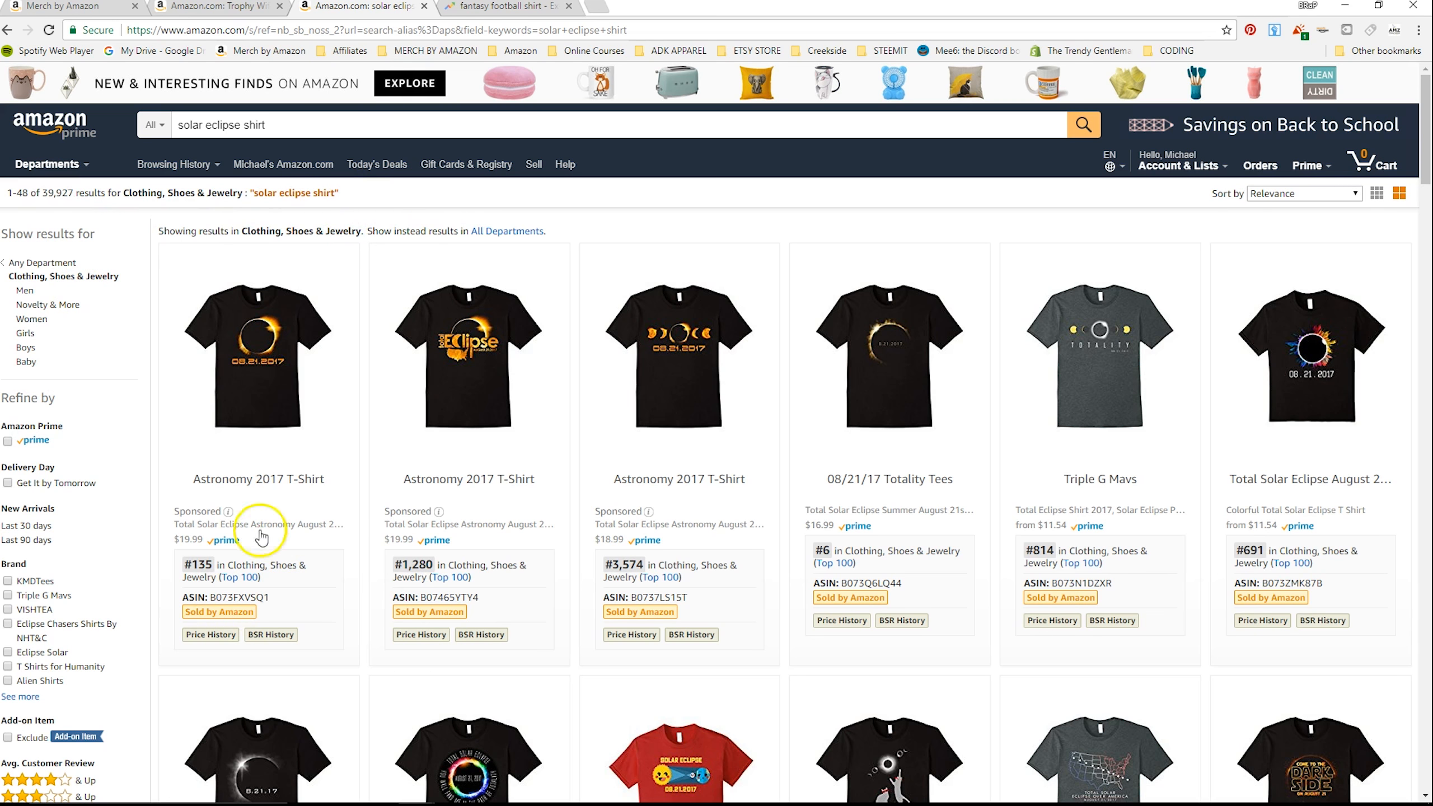
Examine the sponsored listings in the solar eclipse shirt results and view the explanation of the Sponsored label.
{"action": "mouse_move", "coordinate": [227, 511]}
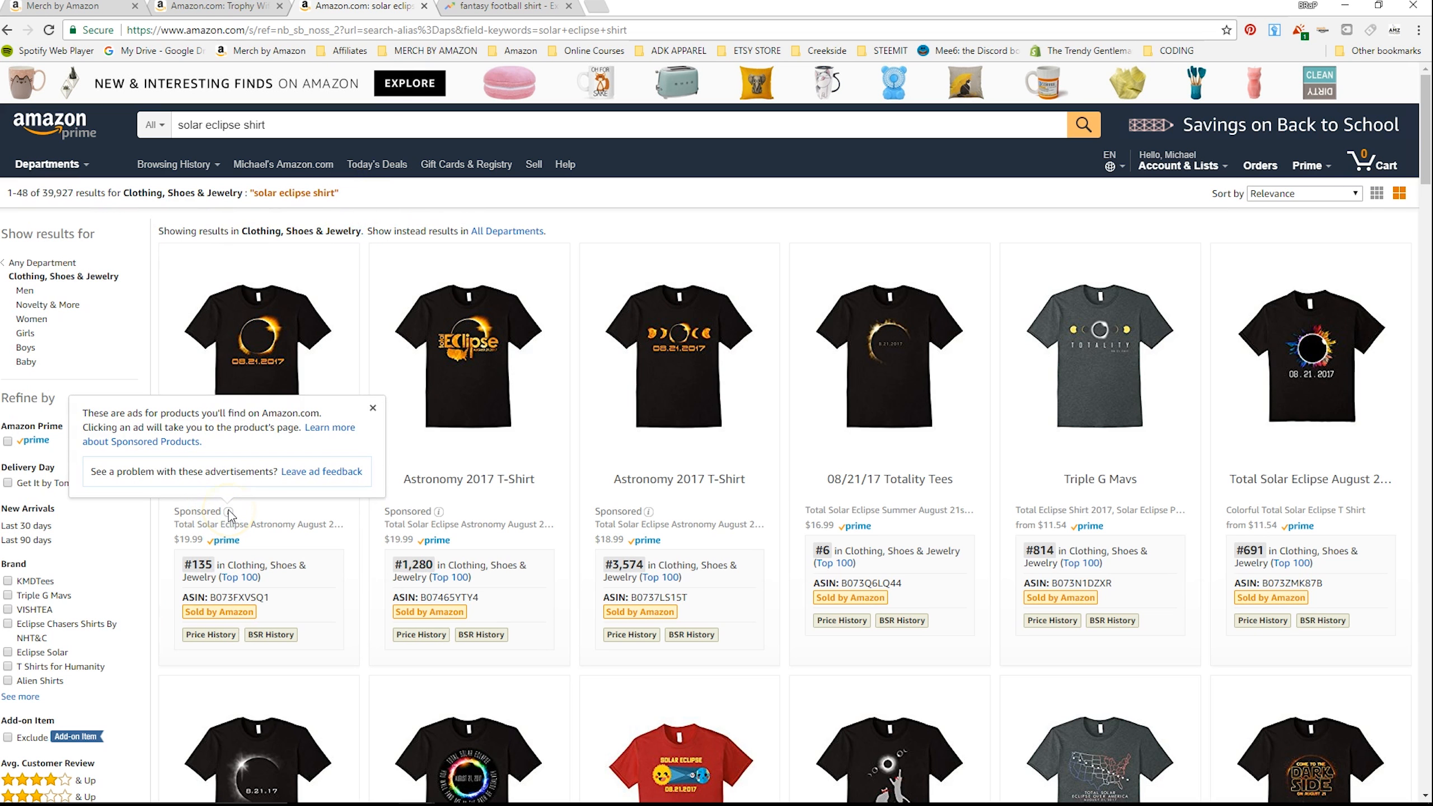
{"action": "left_click", "coordinate": [229, 514]}
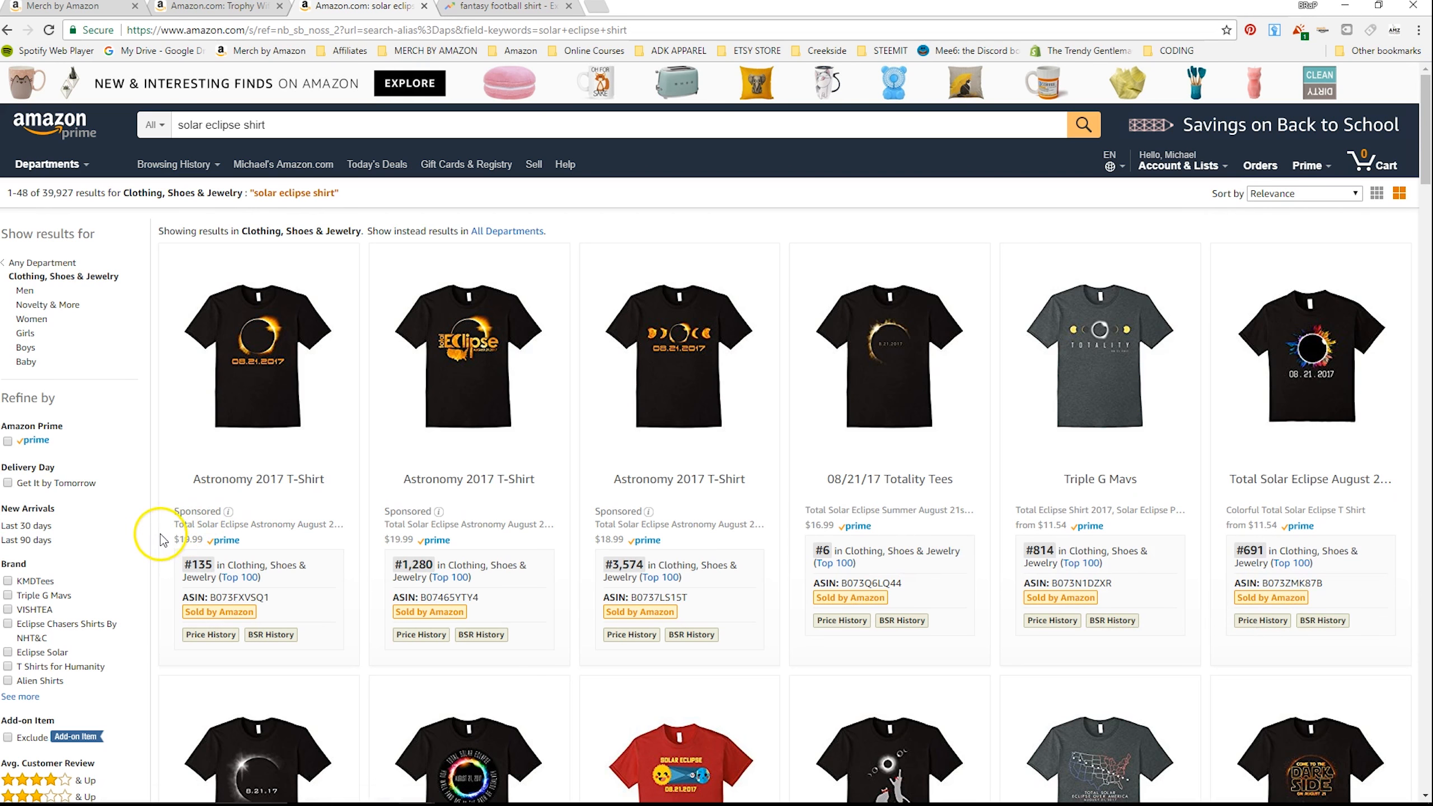
{"action": "scroll", "coordinate": [160, 533], "scroll_direction": "down", "scroll_amount": 1}
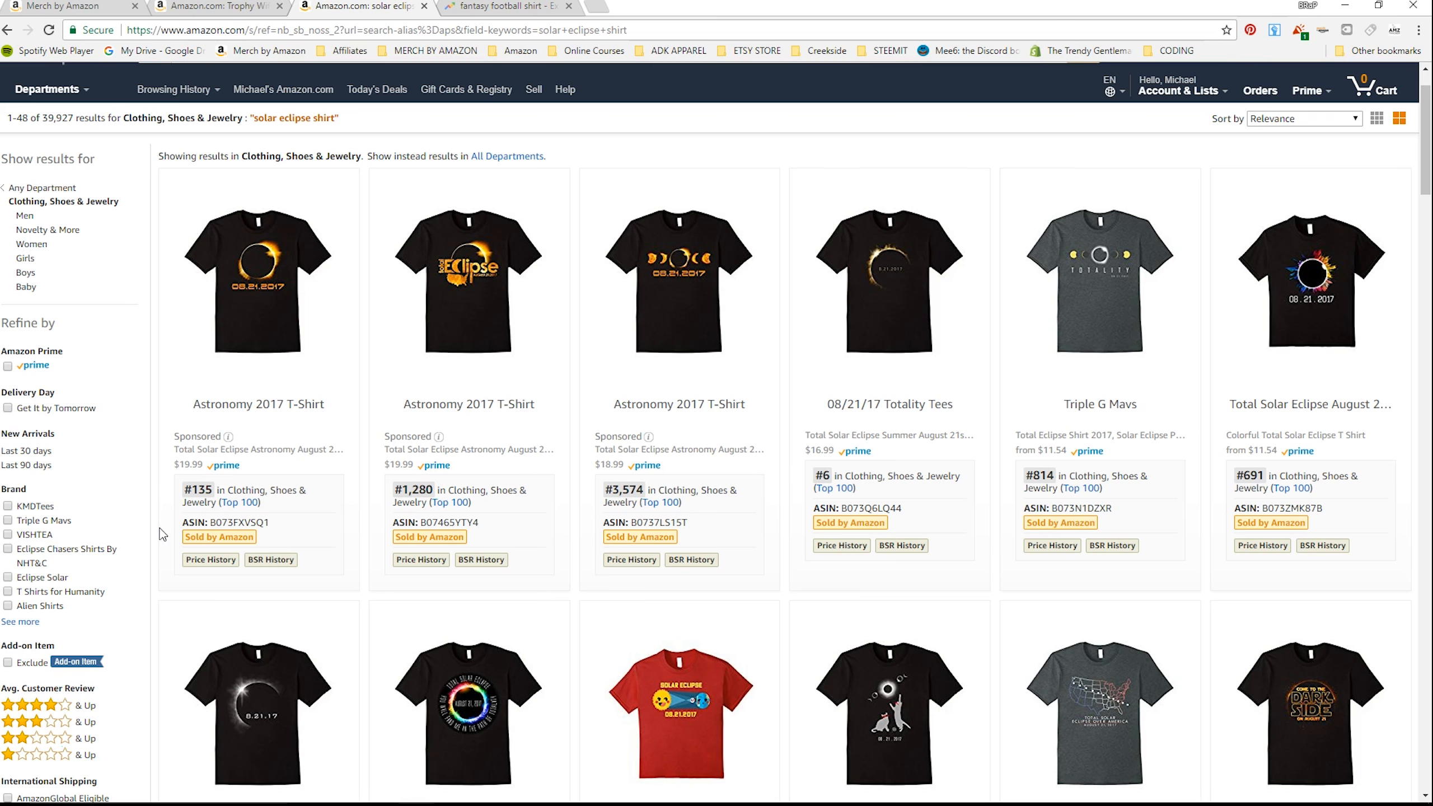
{"action": "left_click", "coordinate": [228, 438]}
{"action": "left_click", "coordinate": [229, 437]}
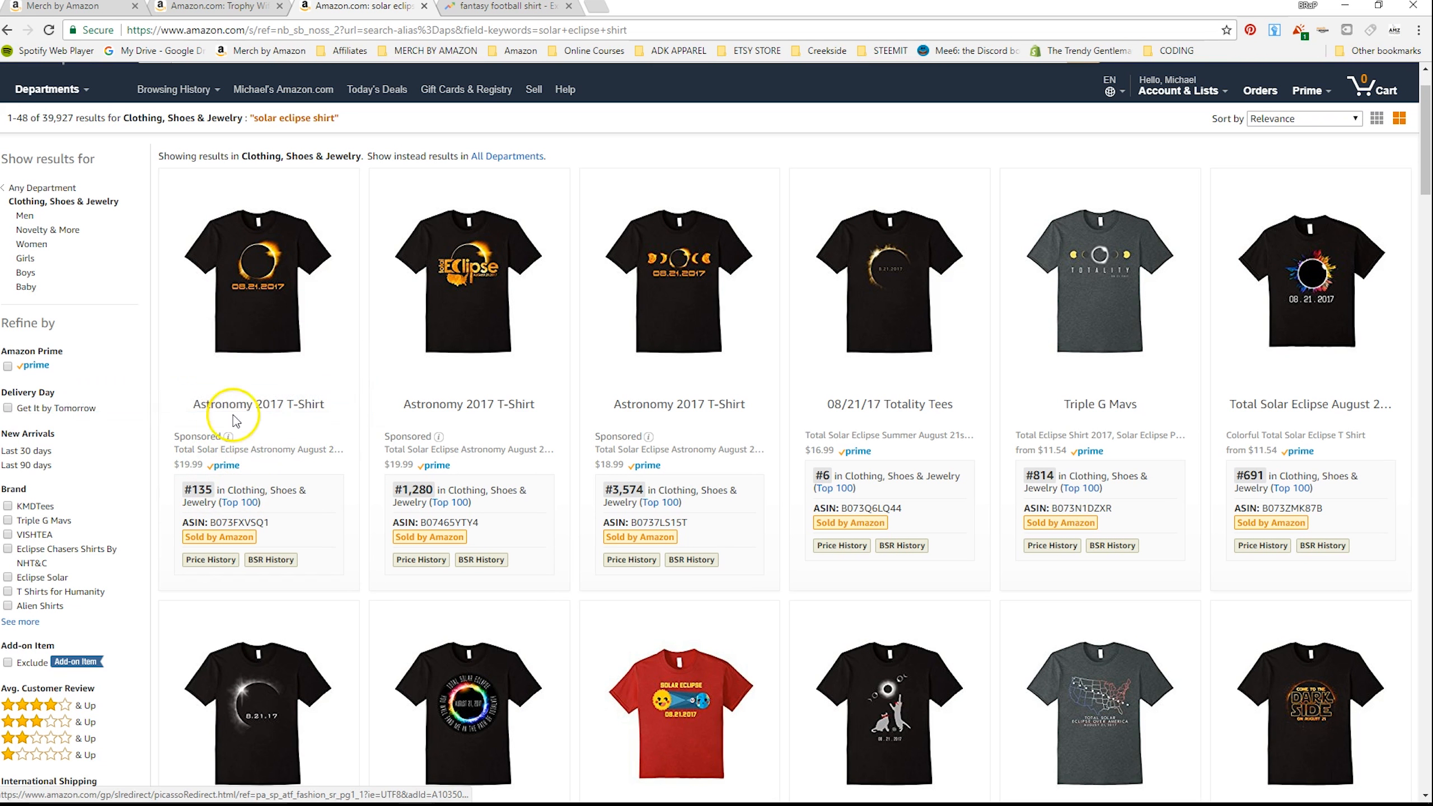
{"action": "left_click", "coordinate": [229, 437]}
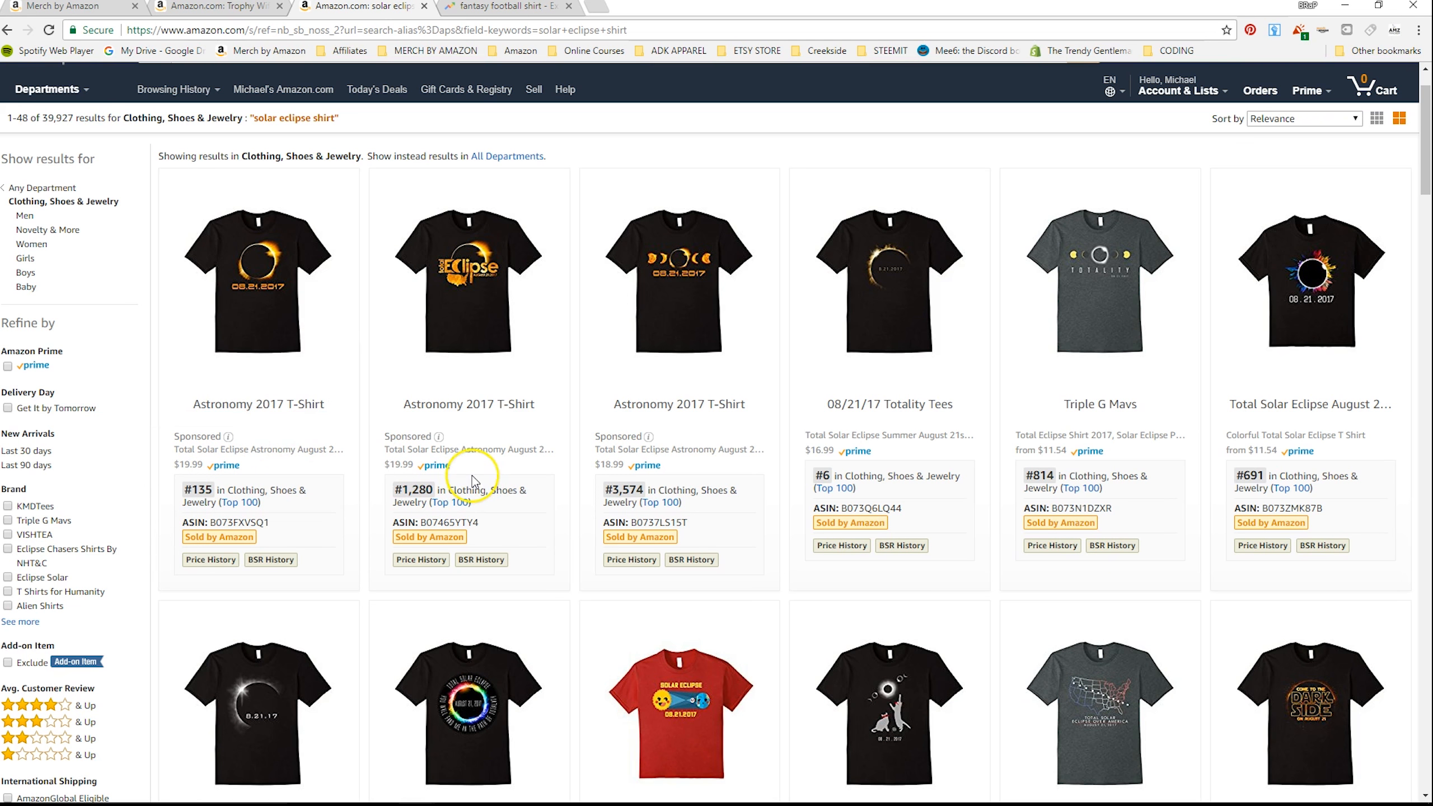
{"action": "left_click", "coordinate": [684, 472]}
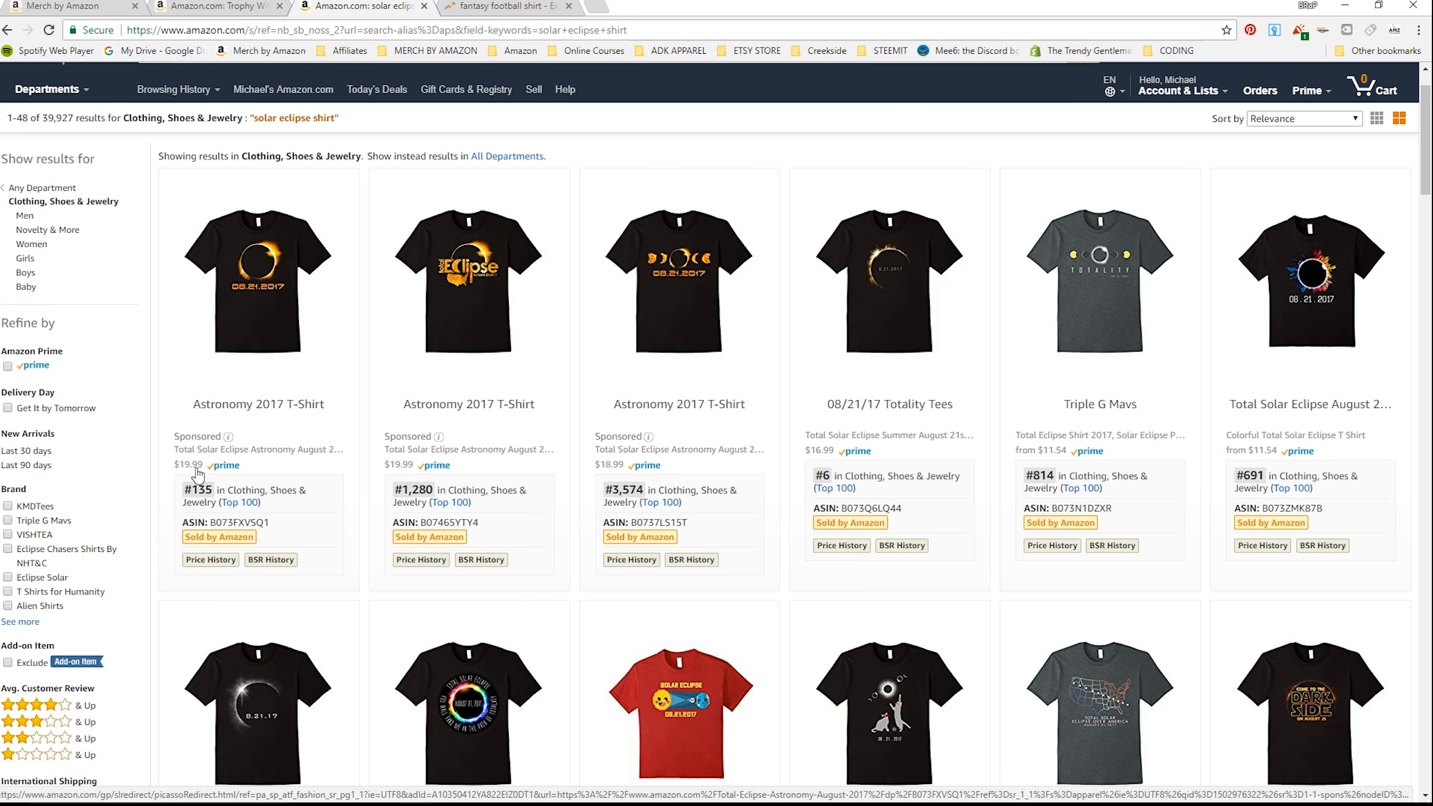
View the Trophy Wife Fantasy Football Funny Draft Party T-Shirt product page and its details.
{"action": "key", "text": "ctrl+shift+Tab"}
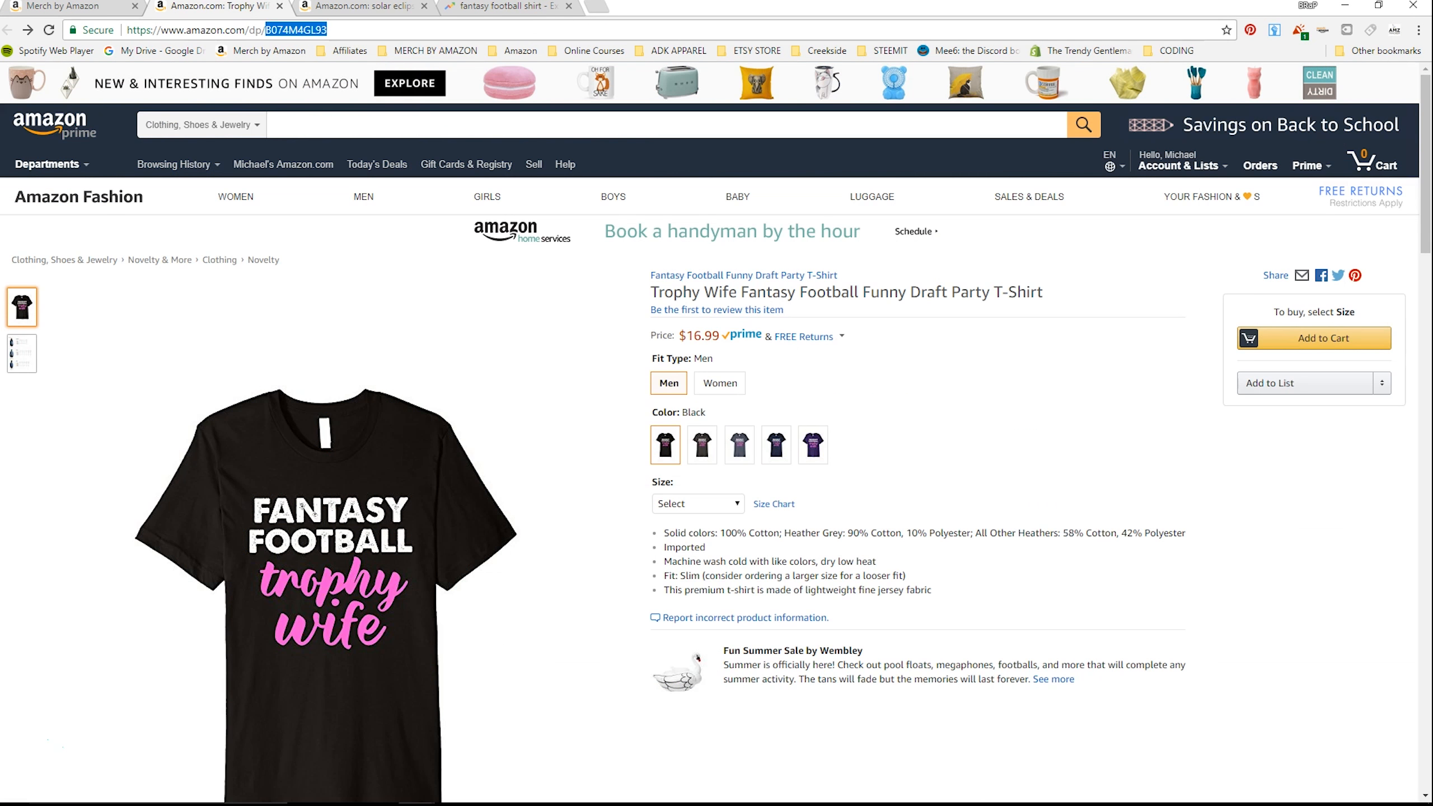
{"action": "scroll", "coordinate": [832, 374], "scroll_direction": "down", "scroll_amount": 2}
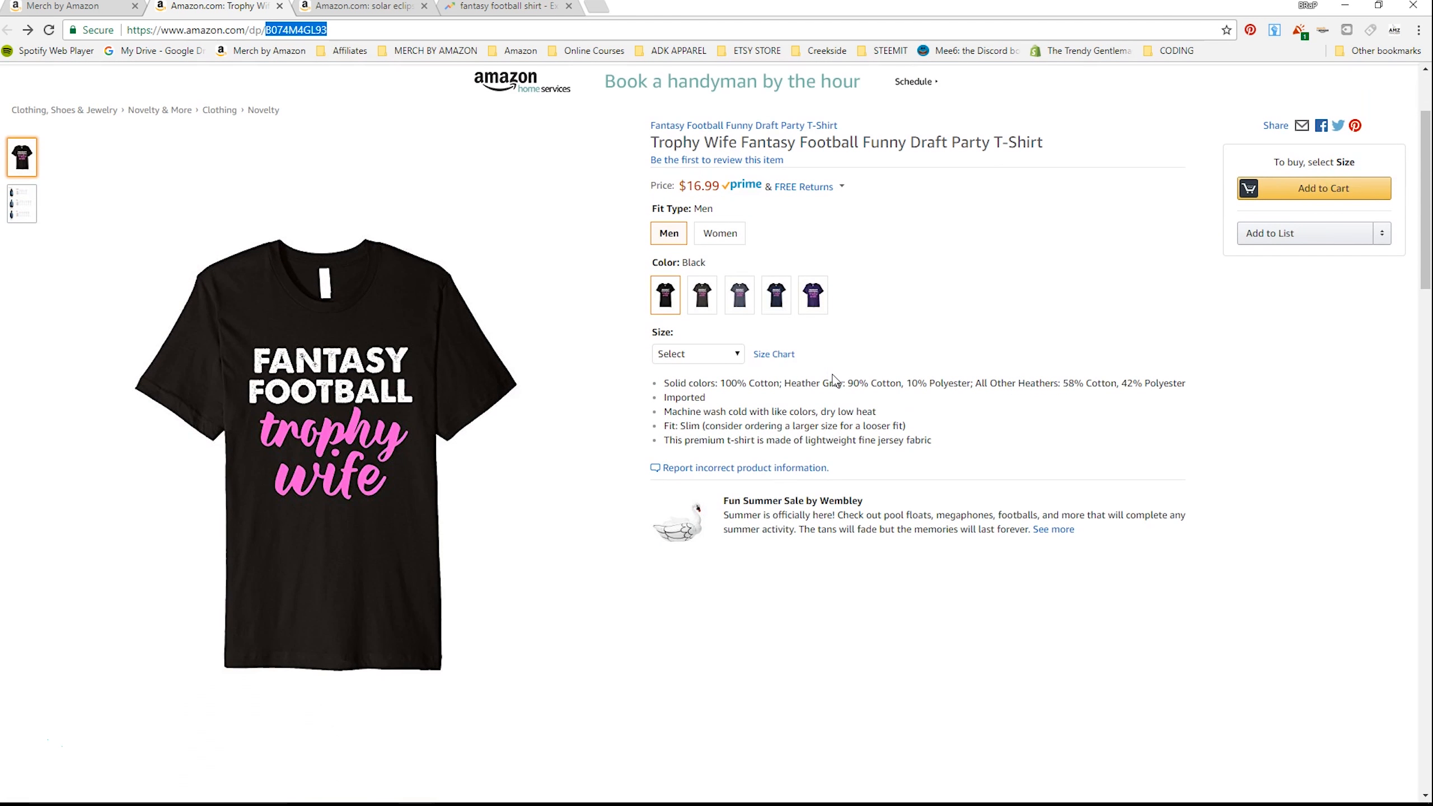
{"action": "scroll", "coordinate": [832, 379], "scroll_direction": "up", "scroll_amount": 1}
{"action": "scroll", "coordinate": [832, 379], "scroll_direction": "down", "scroll_amount": 1}
Switch to Amazon Marketing Services, choose the Sponsored Products campaign type and set the product search source to Amazon.
{"action": "mouse_move", "coordinate": [370, 389]}
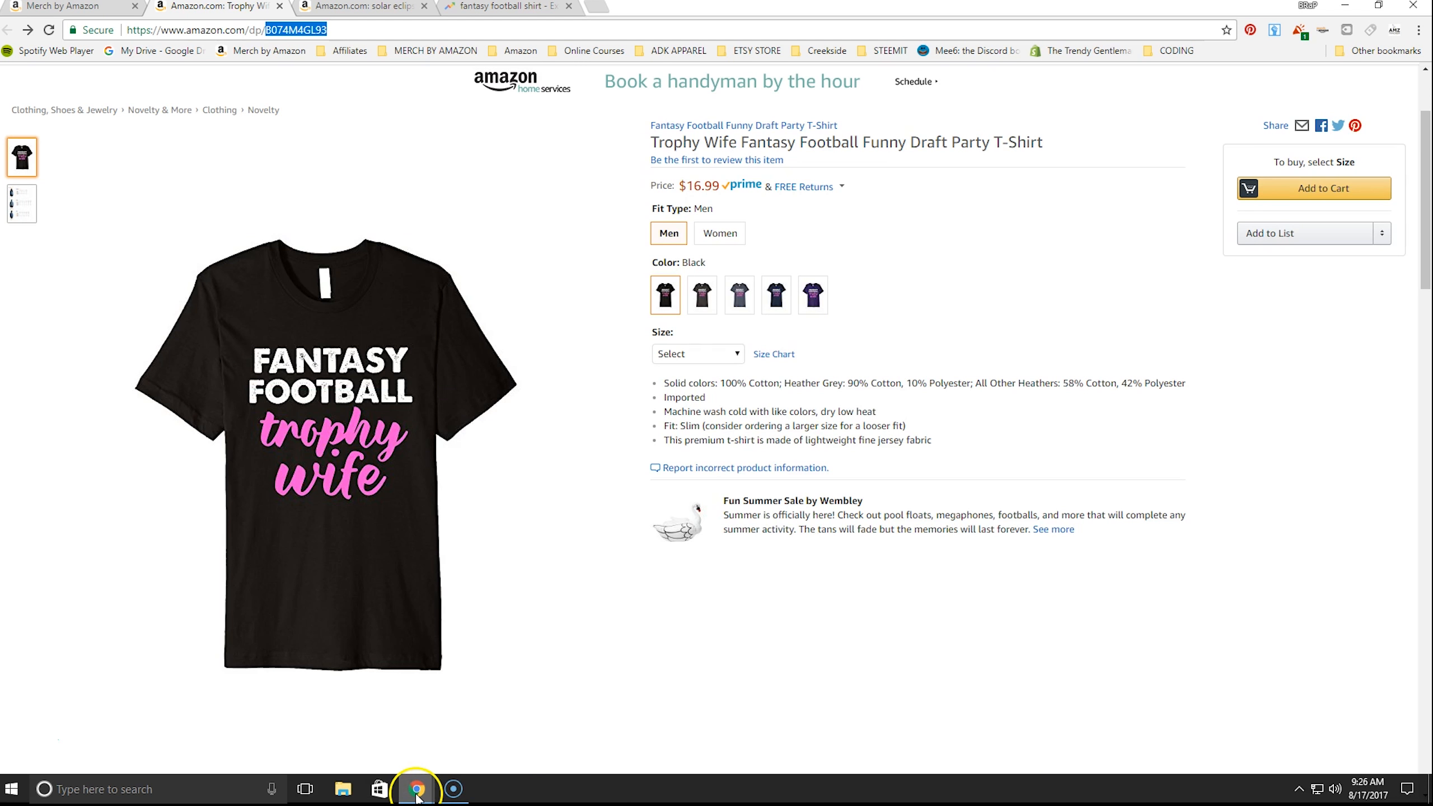
{"action": "mouse_move", "coordinate": [416, 793]}
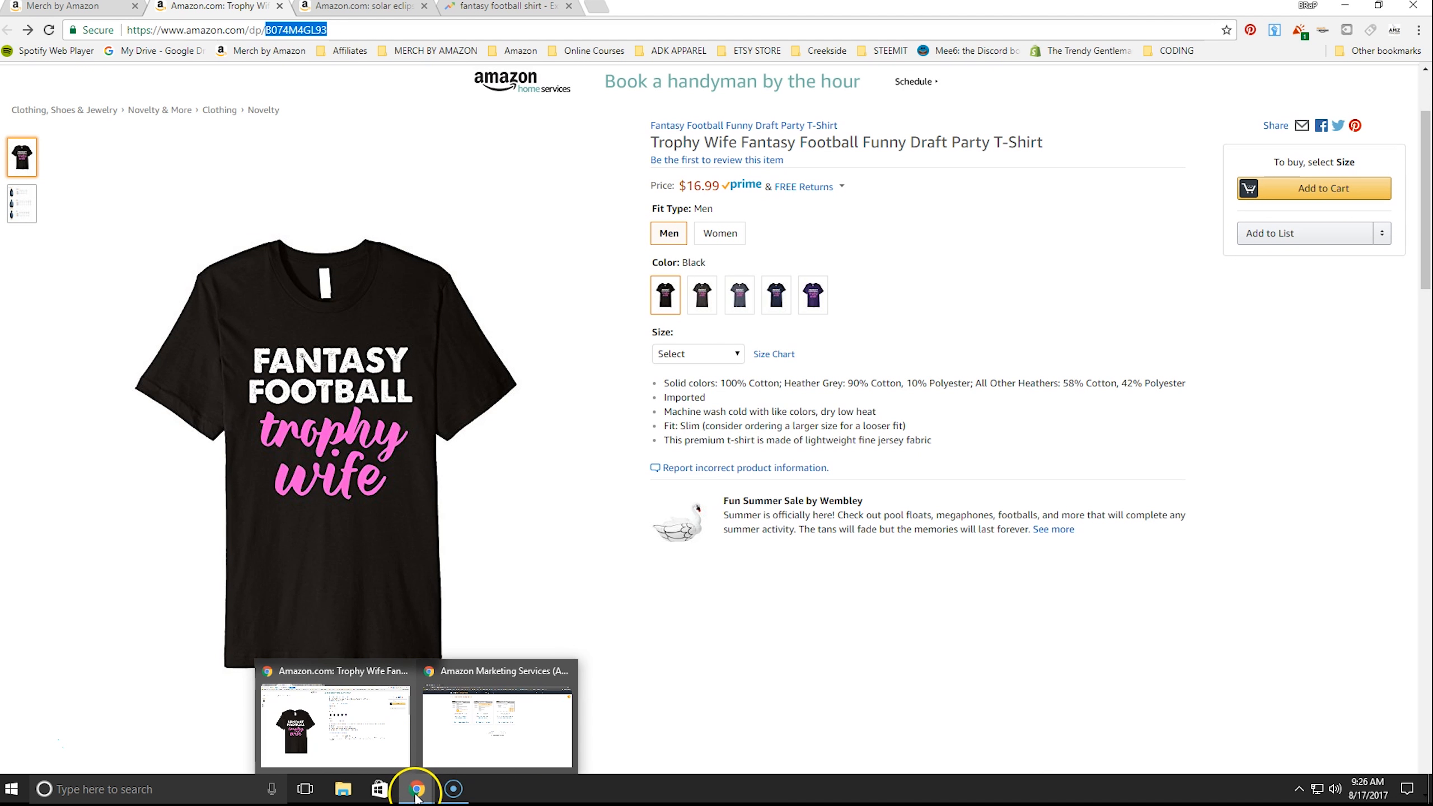
{"action": "left_click", "coordinate": [477, 737]}
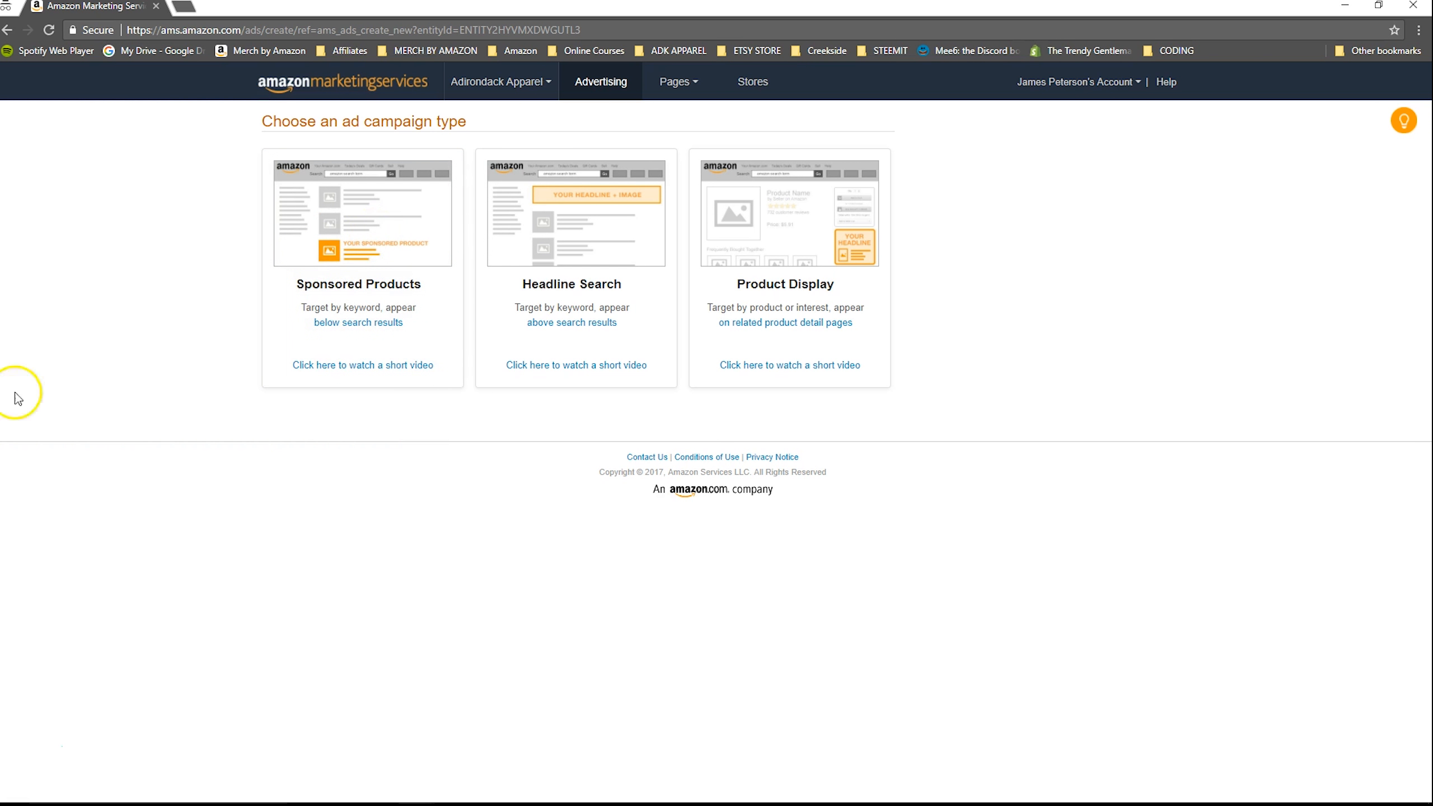
{"action": "left_click", "coordinate": [401, 220]}
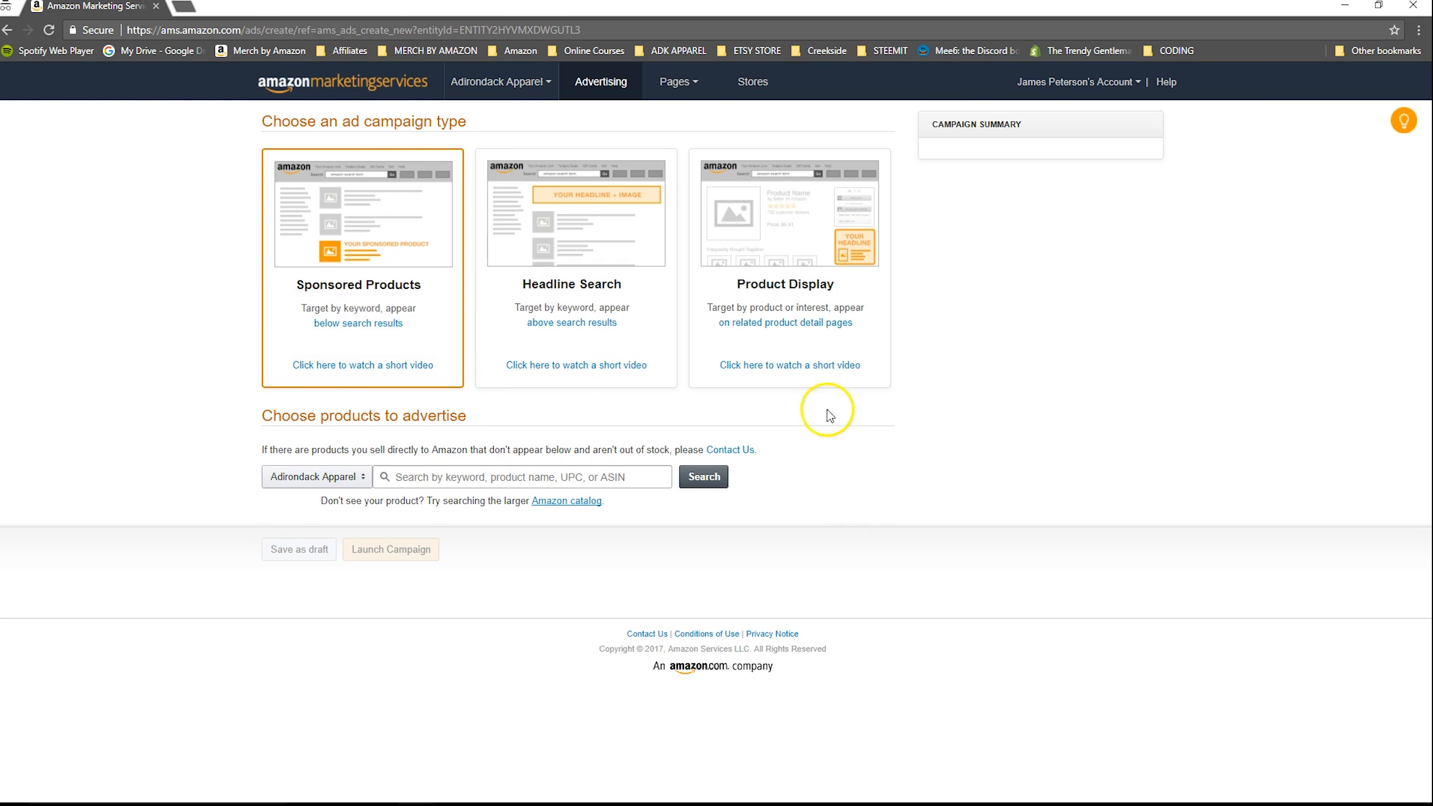
{"action": "left_click", "coordinate": [351, 475]}
{"action": "left_click", "coordinate": [286, 502]}
{"action": "left_click", "coordinate": [365, 477]}
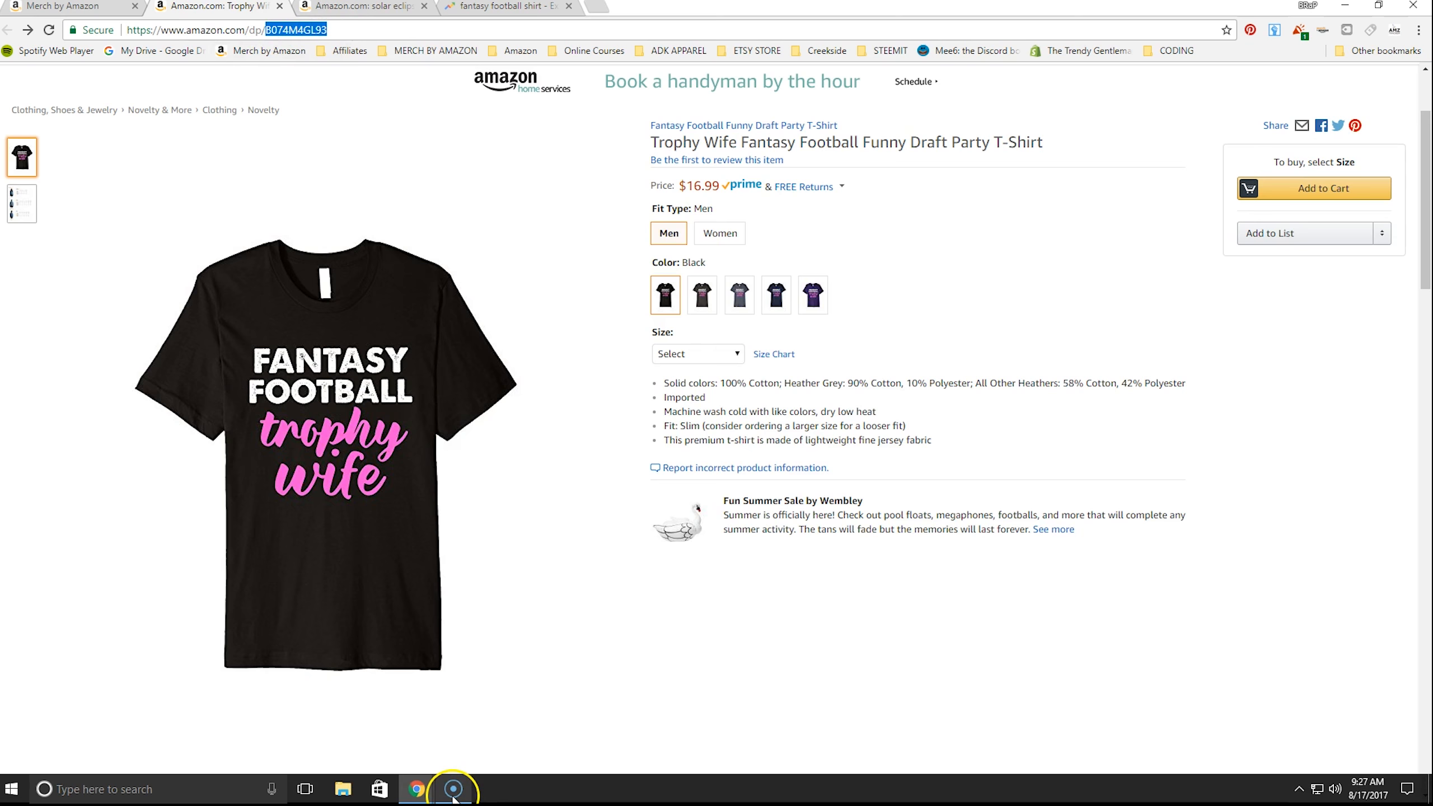
Search the Amazon catalog in Amazon Marketing Services for ASIN B074M4GL93 as the product to advertise.
{"action": "left_click", "coordinate": [453, 787]}
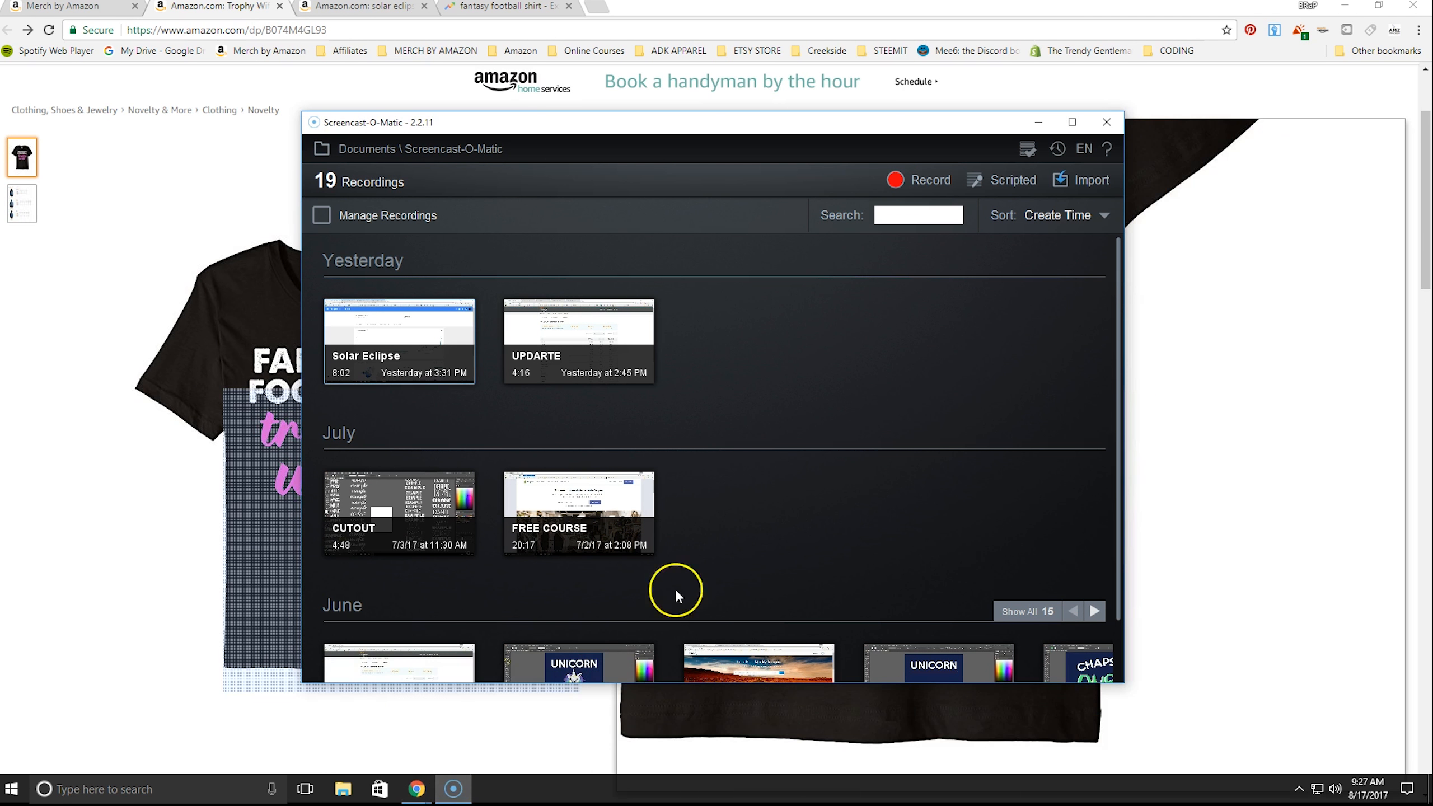
{"action": "left_click", "coordinate": [1037, 124]}
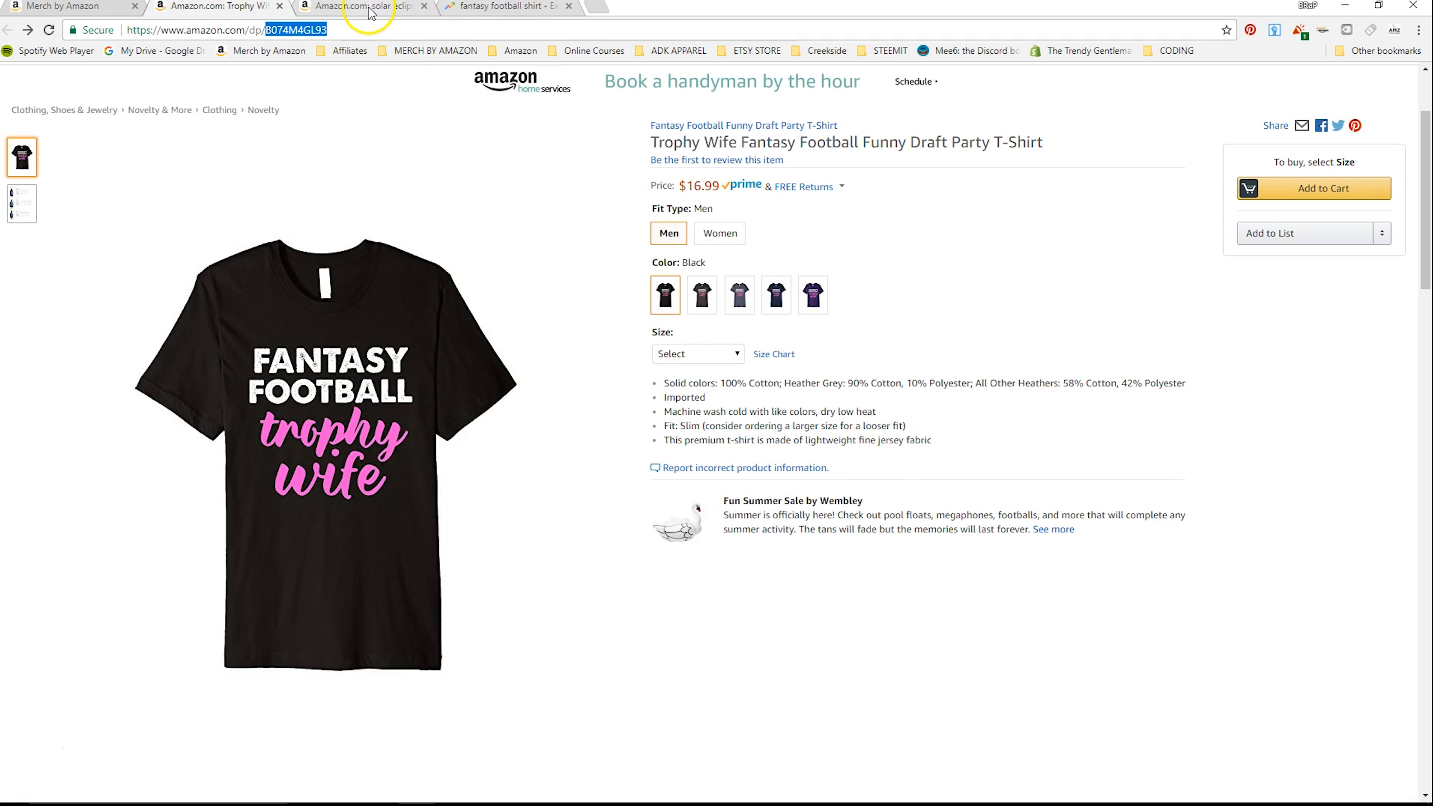
{"action": "mouse_move", "coordinate": [335, 790]}
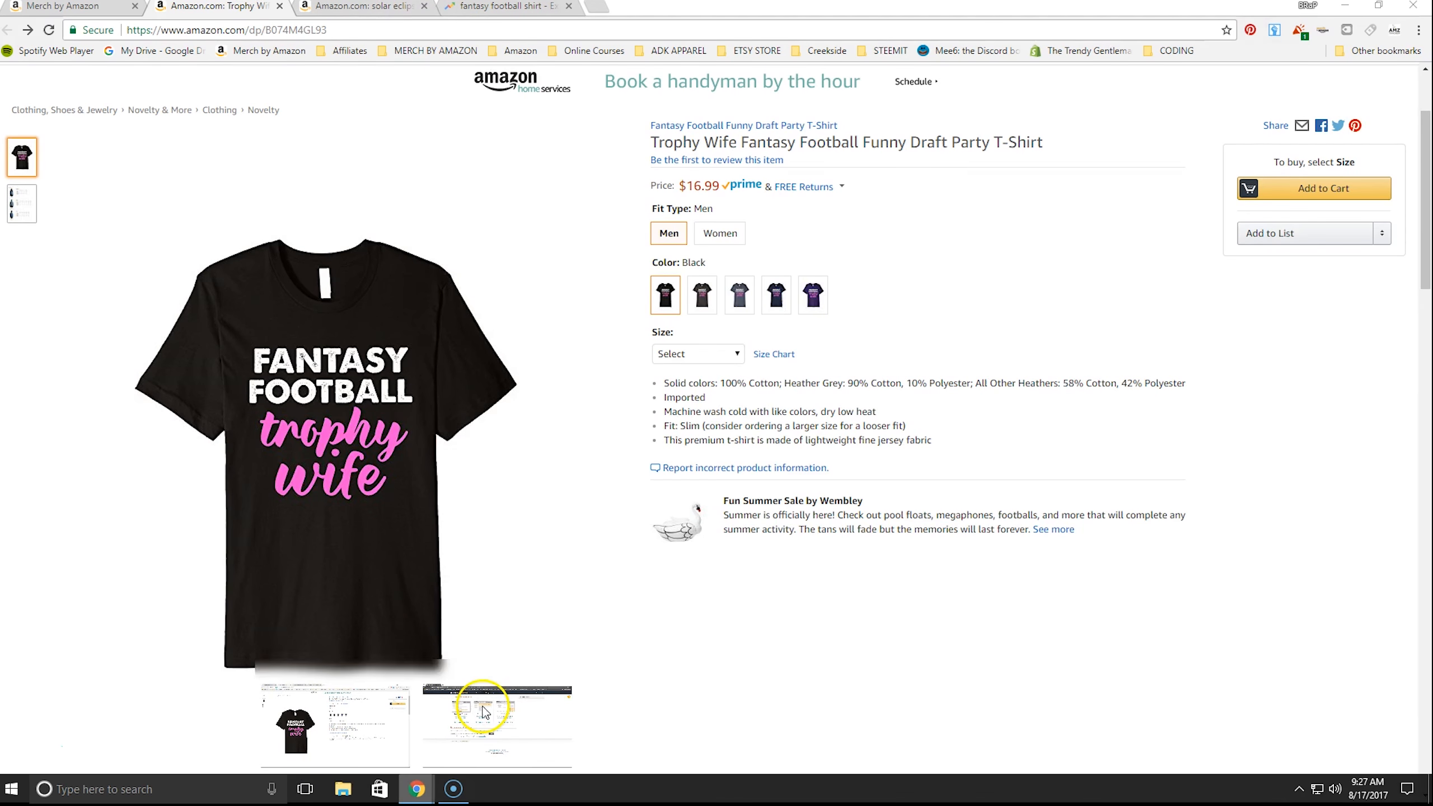
{"action": "left_click", "coordinate": [485, 713]}
{"action": "left_click", "coordinate": [489, 476]}
{"action": "type", "text": "B074M4GL93"}
{"action": "left_click", "coordinate": [481, 536]}
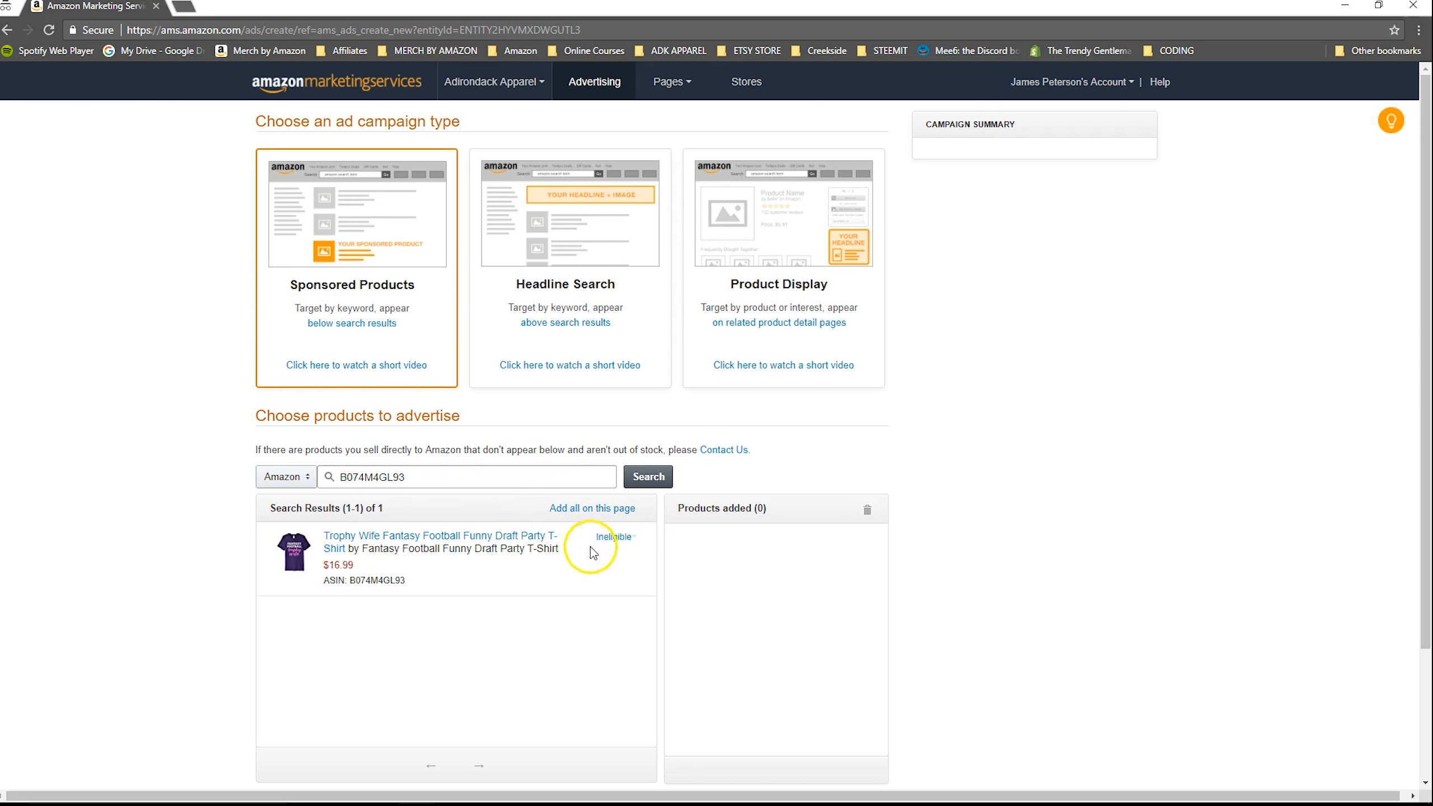
Read the ineligibility explanation for the Trophy Wife T-shirt in the search results and close it.
{"action": "left_click", "coordinate": [608, 539]}
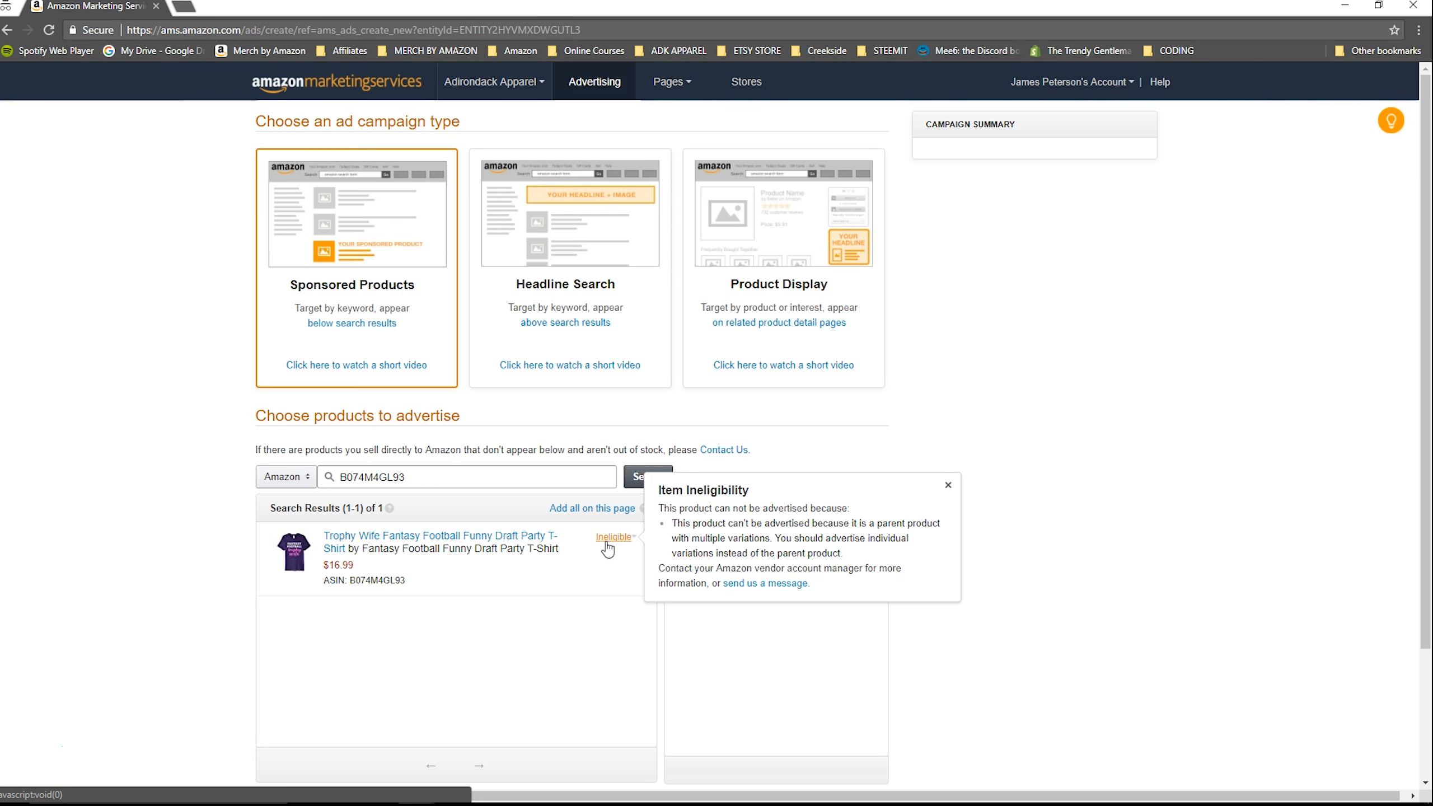
{"action": "left_click", "coordinate": [947, 486]}
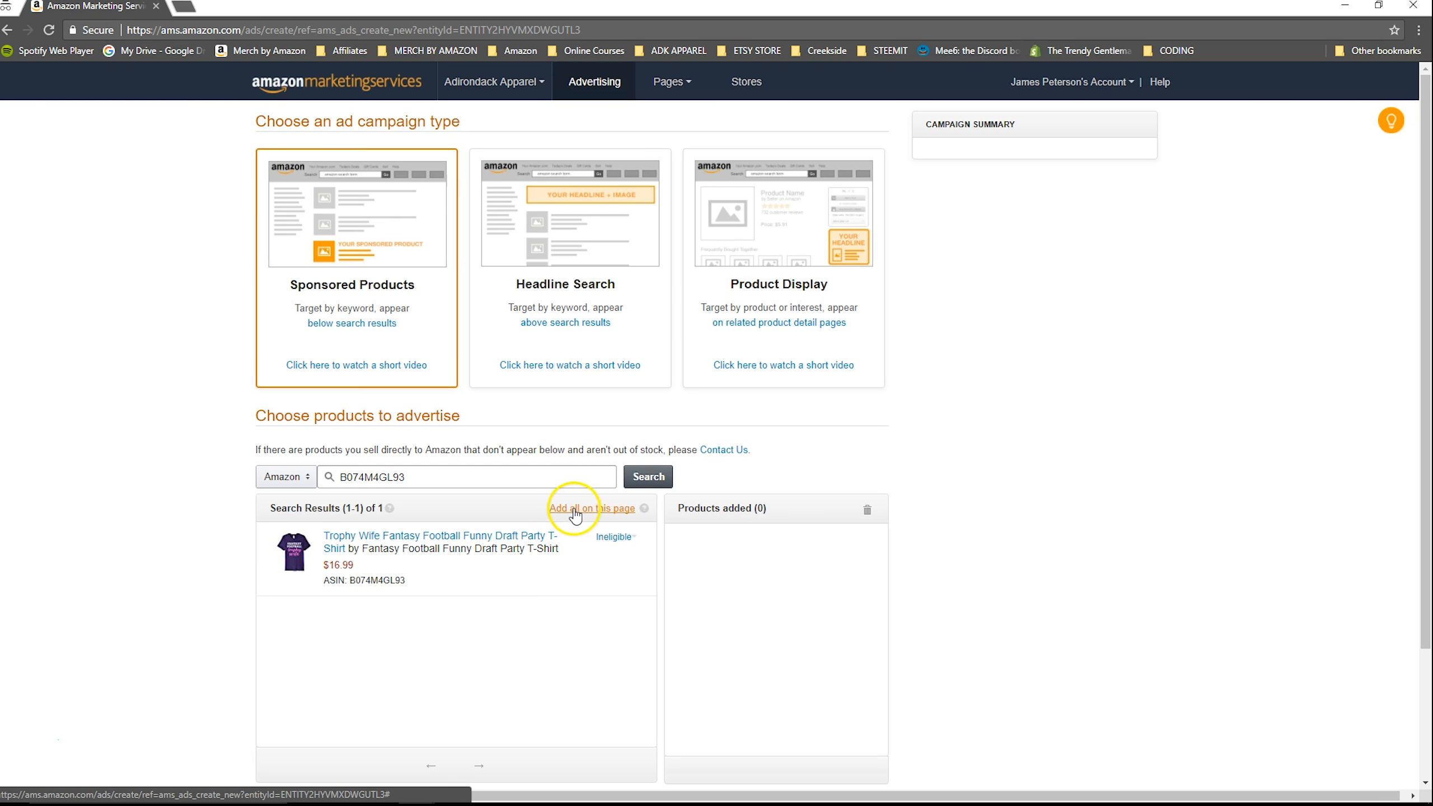
{"action": "scroll", "coordinate": [630, 445], "scroll_direction": "down", "scroll_amount": 3}
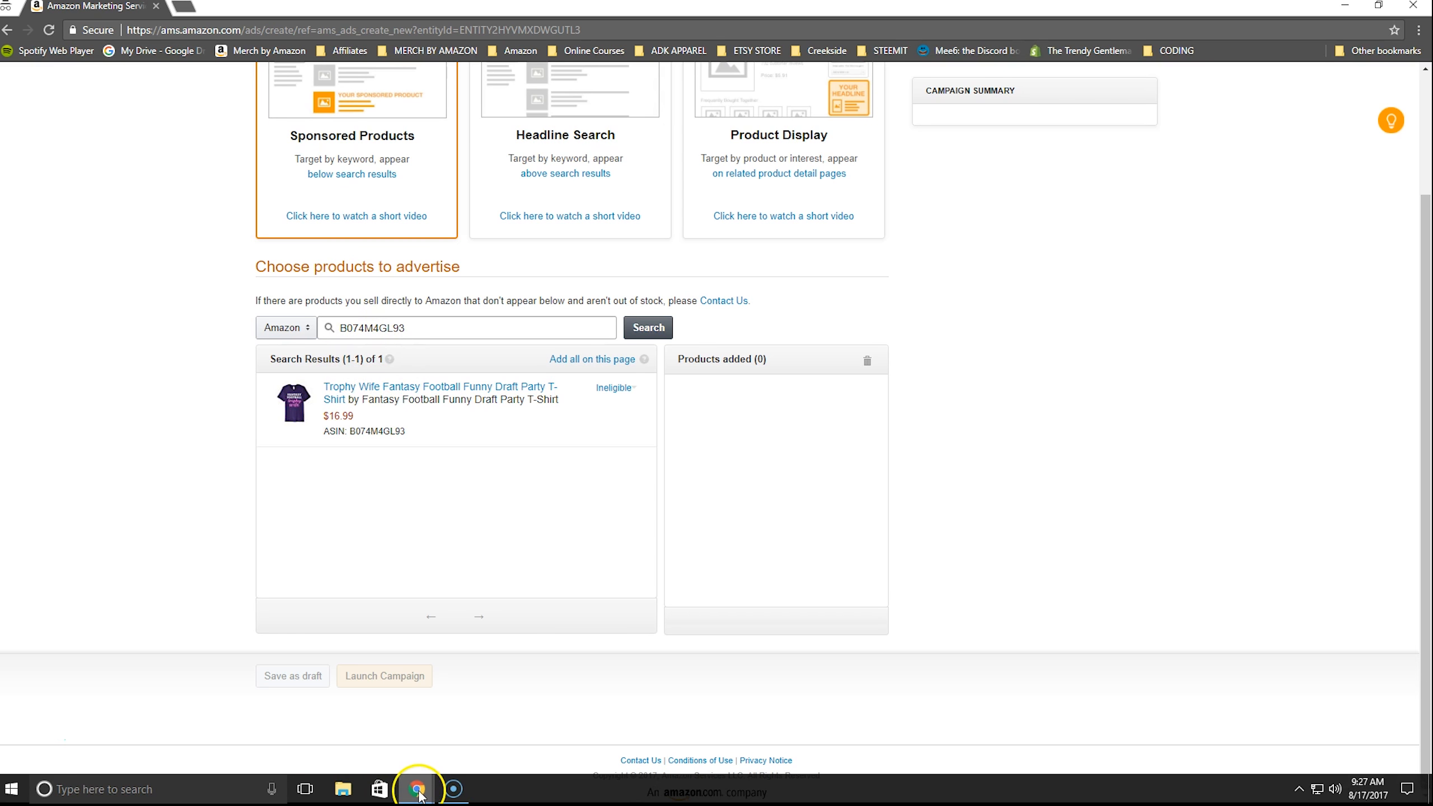
Select size Male 2XL on the Trophy Wife T-shirt's Amazon product page and copy that variation's ASIN from the web address.
{"action": "mouse_move", "coordinate": [420, 789]}
{"action": "left_click", "coordinate": [378, 750]}
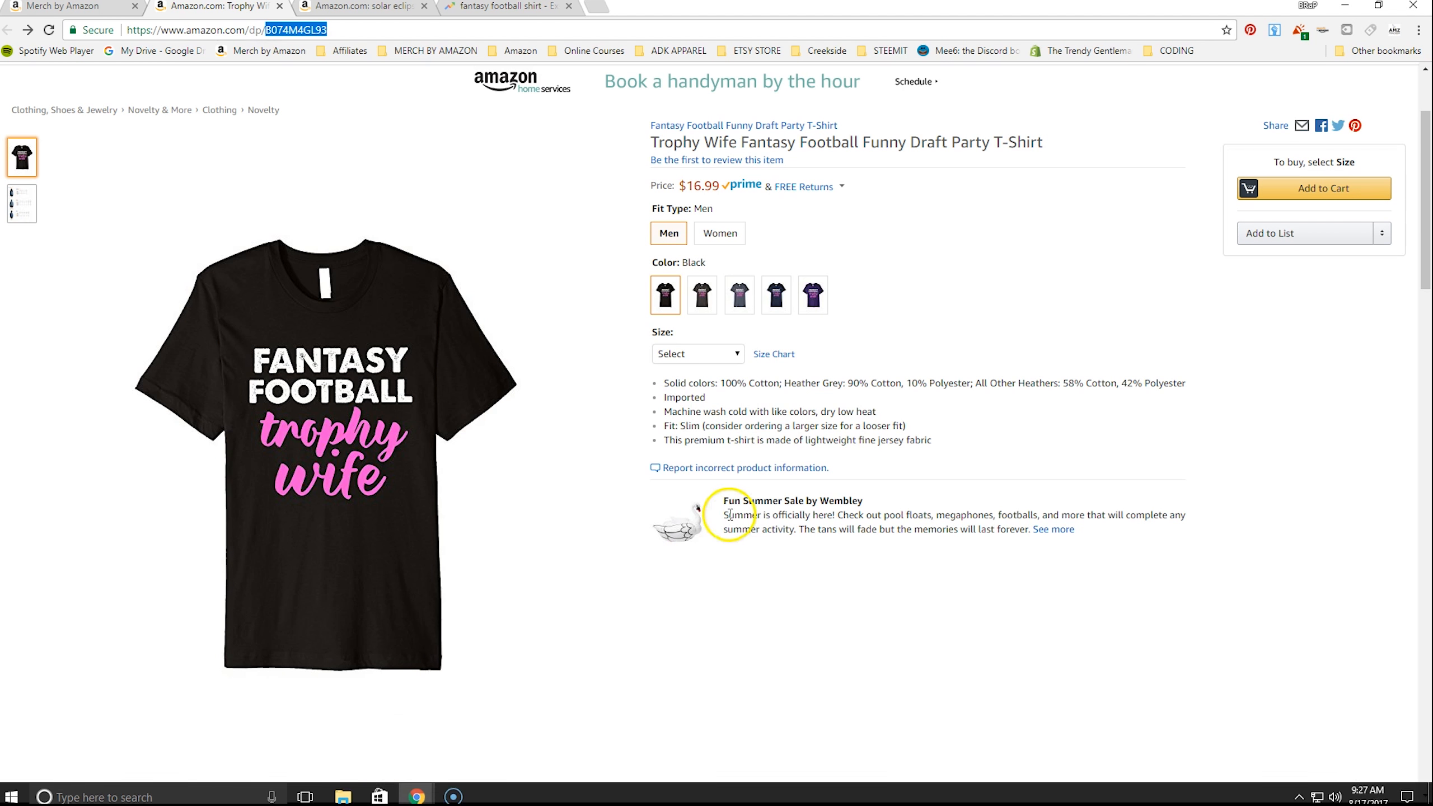
{"action": "left_click", "coordinate": [698, 353]}
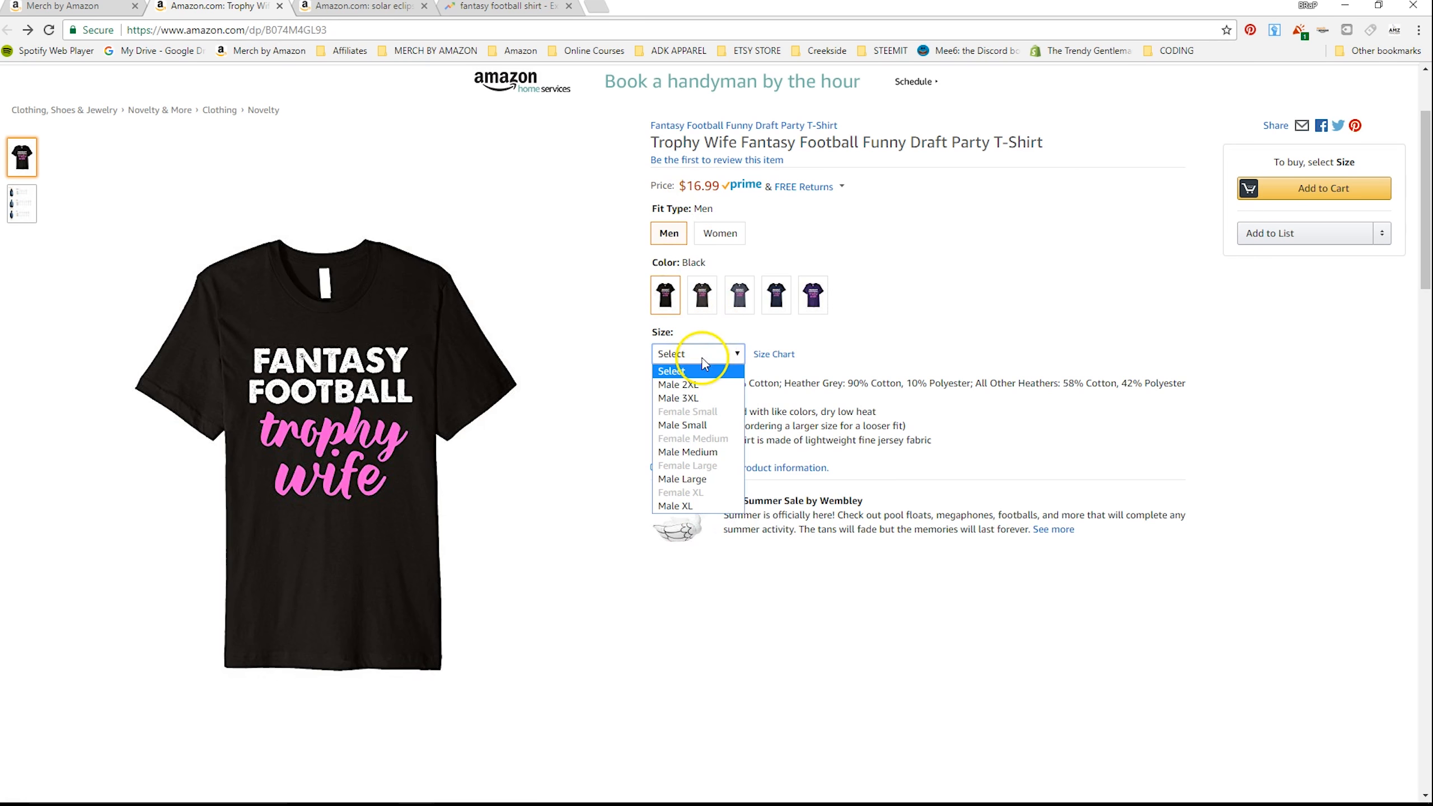
{"action": "left_click", "coordinate": [691, 405]}
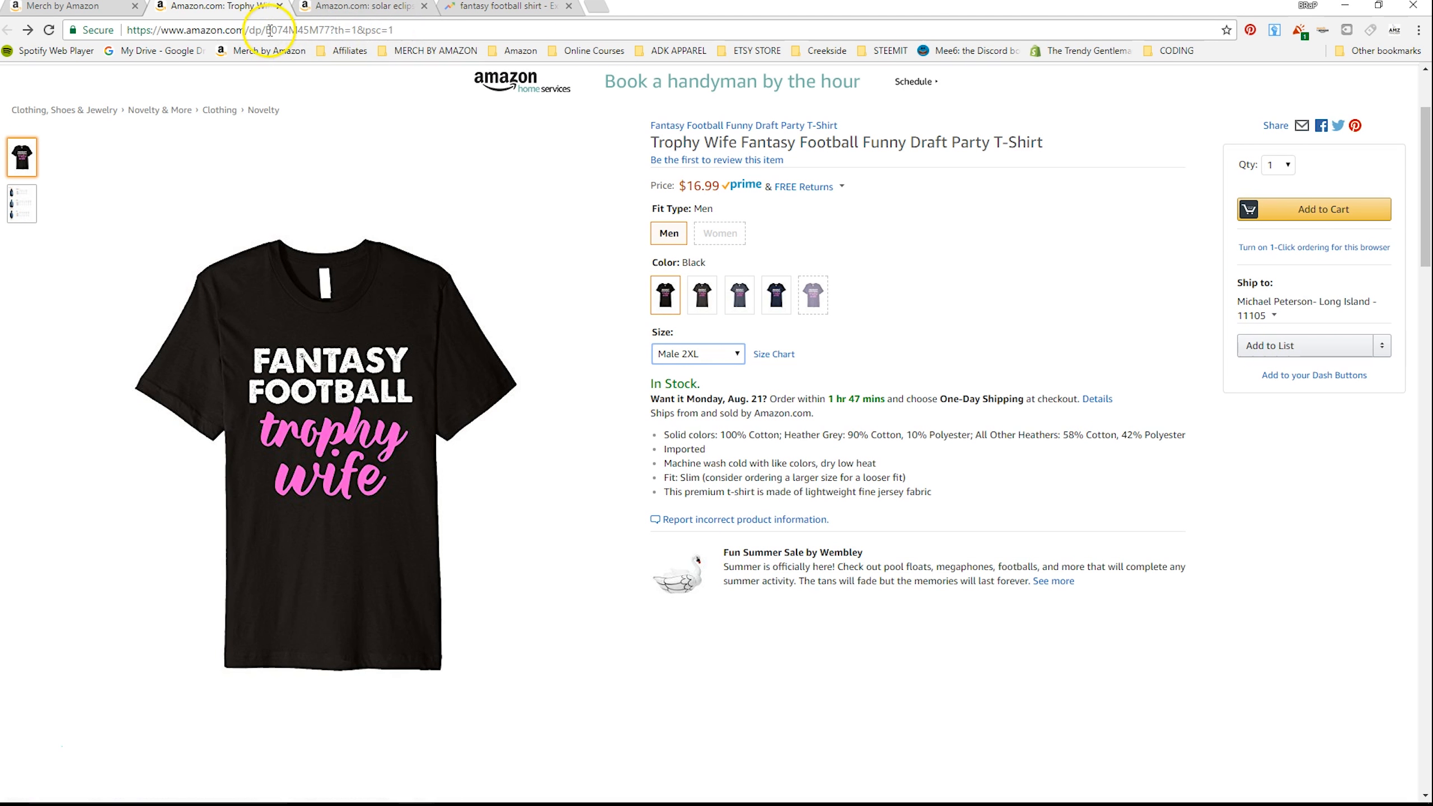
{"action": "left_click_drag", "start_coordinate": [266, 30], "coordinate": [319, 25]}
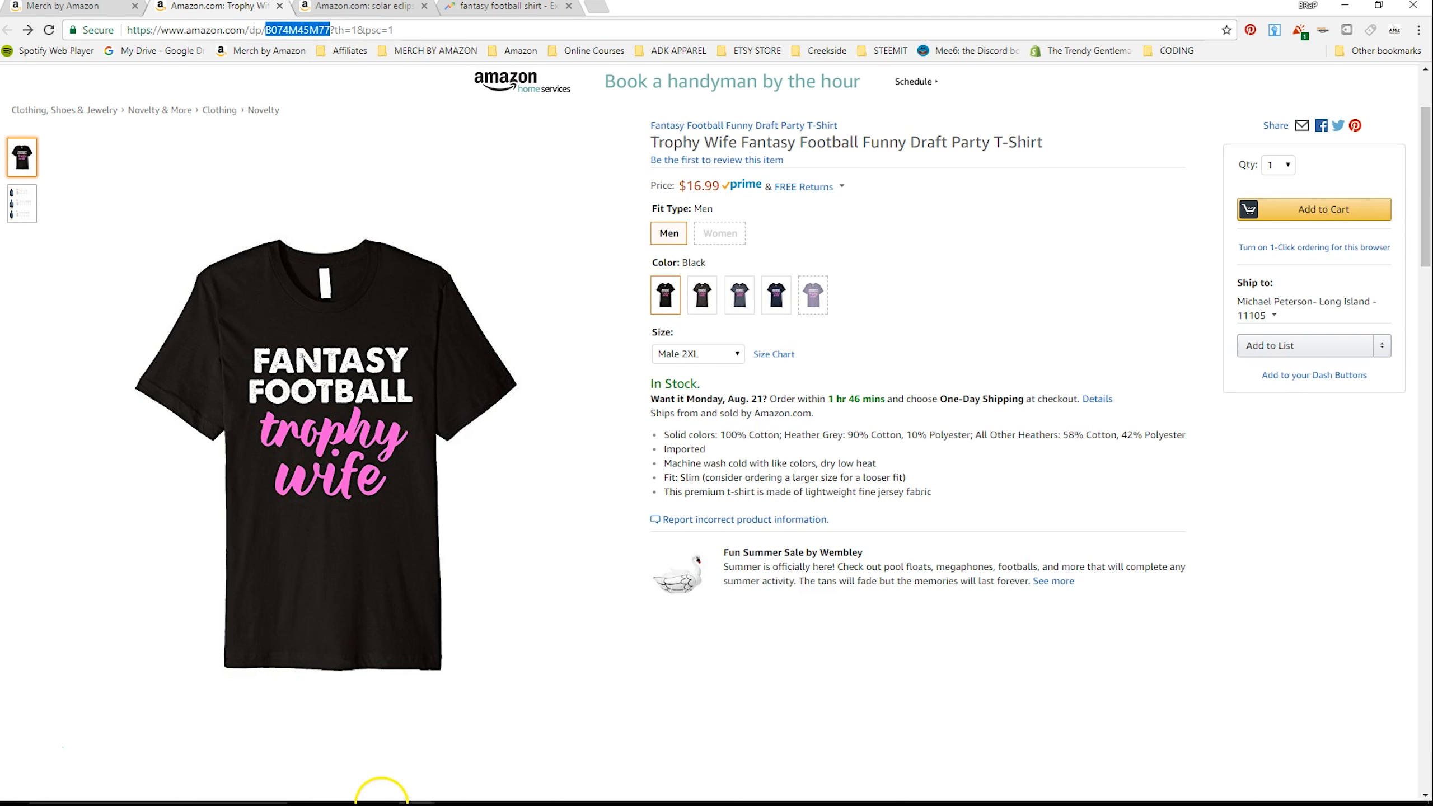
Search for ASIN B074M45M77 in Amazon Marketing Services and add the men's 2XL black Trophy Wife T-shirt to the advertised products.
{"action": "left_click", "coordinate": [445, 788]}
{"action": "left_click", "coordinate": [446, 789]}
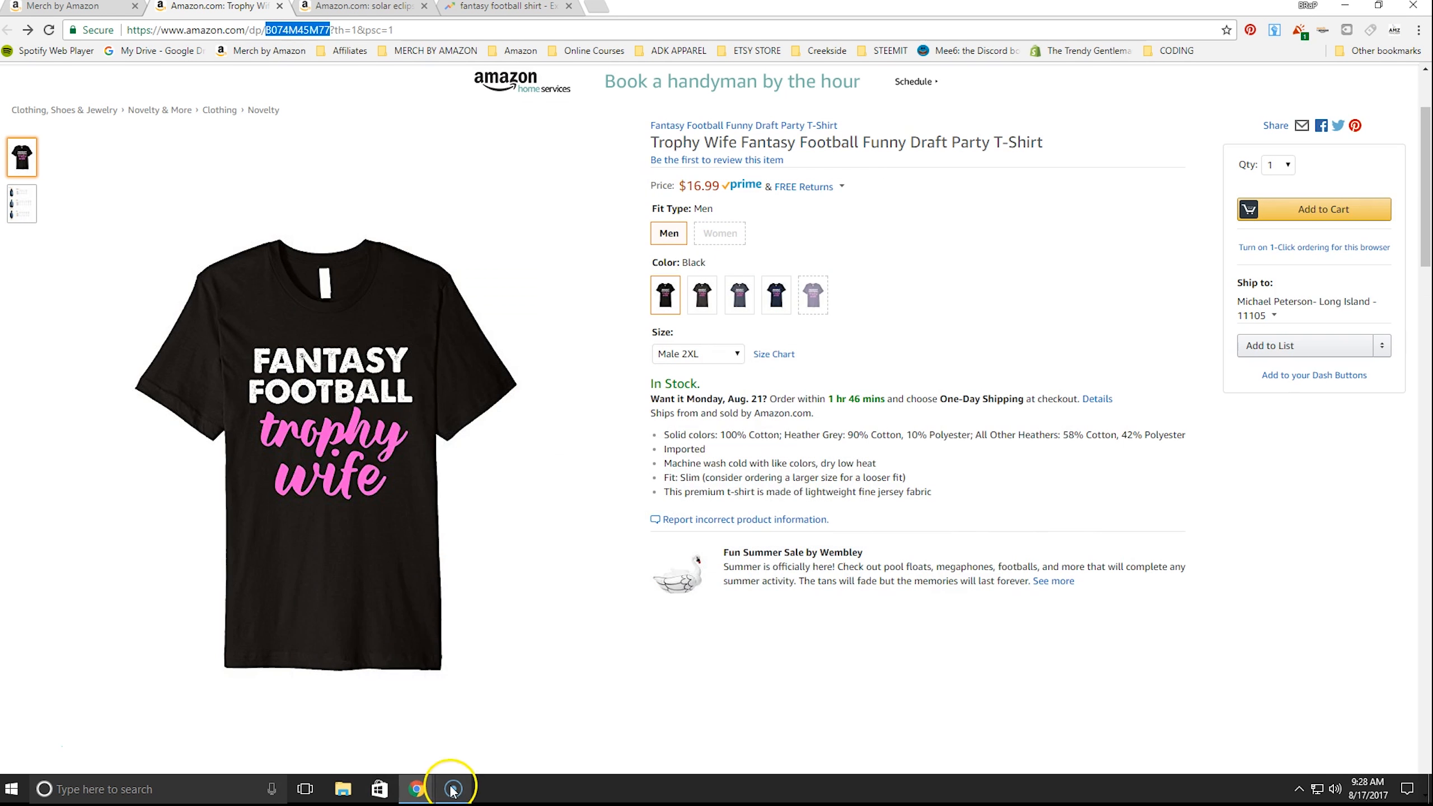
{"action": "mouse_move", "coordinate": [417, 787]}
{"action": "left_click", "coordinate": [469, 726]}
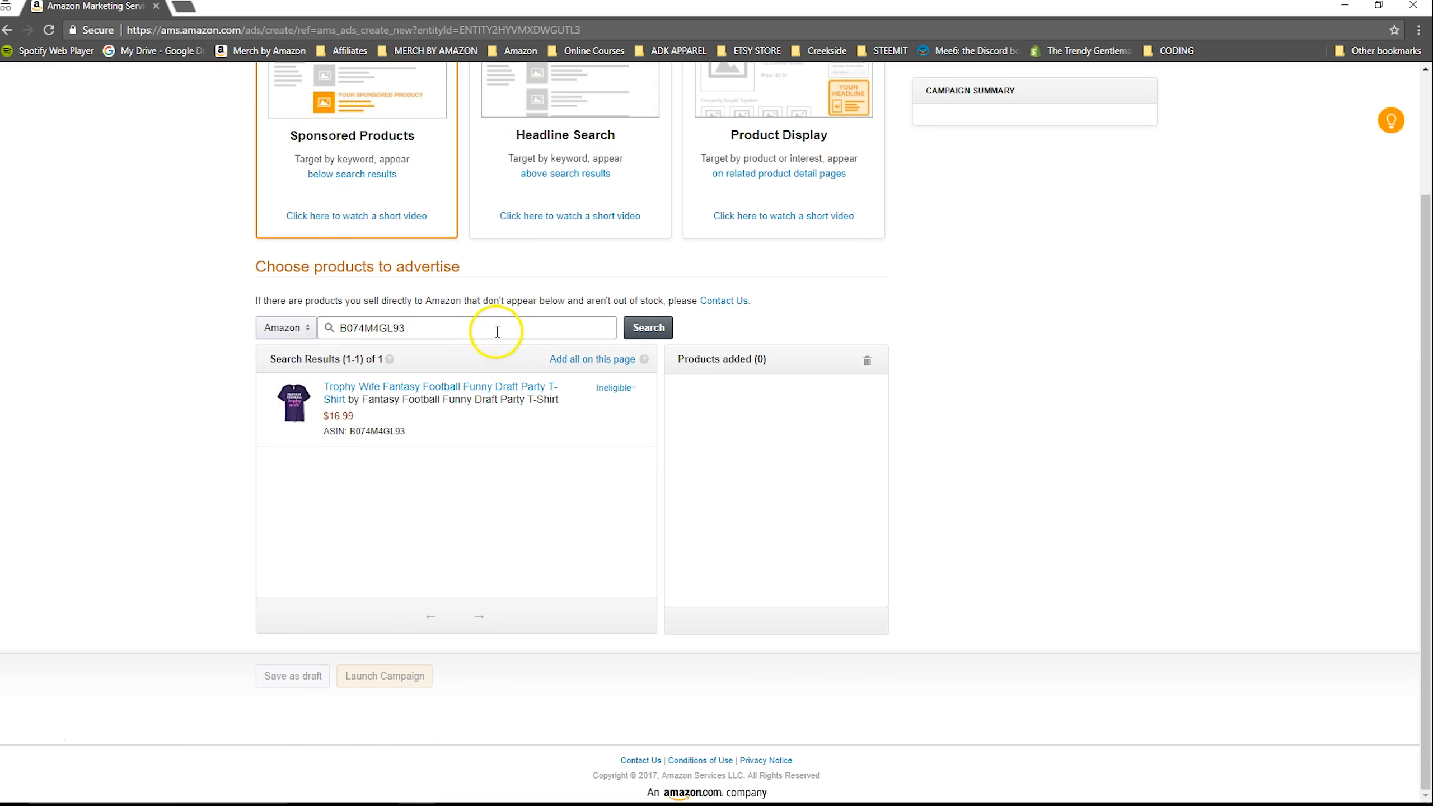
{"action": "left_click_drag", "start_coordinate": [496, 326], "coordinate": [281, 324]}
{"action": "type", "text": "B074M45M77"}
{"action": "left_click", "coordinate": [474, 389]}
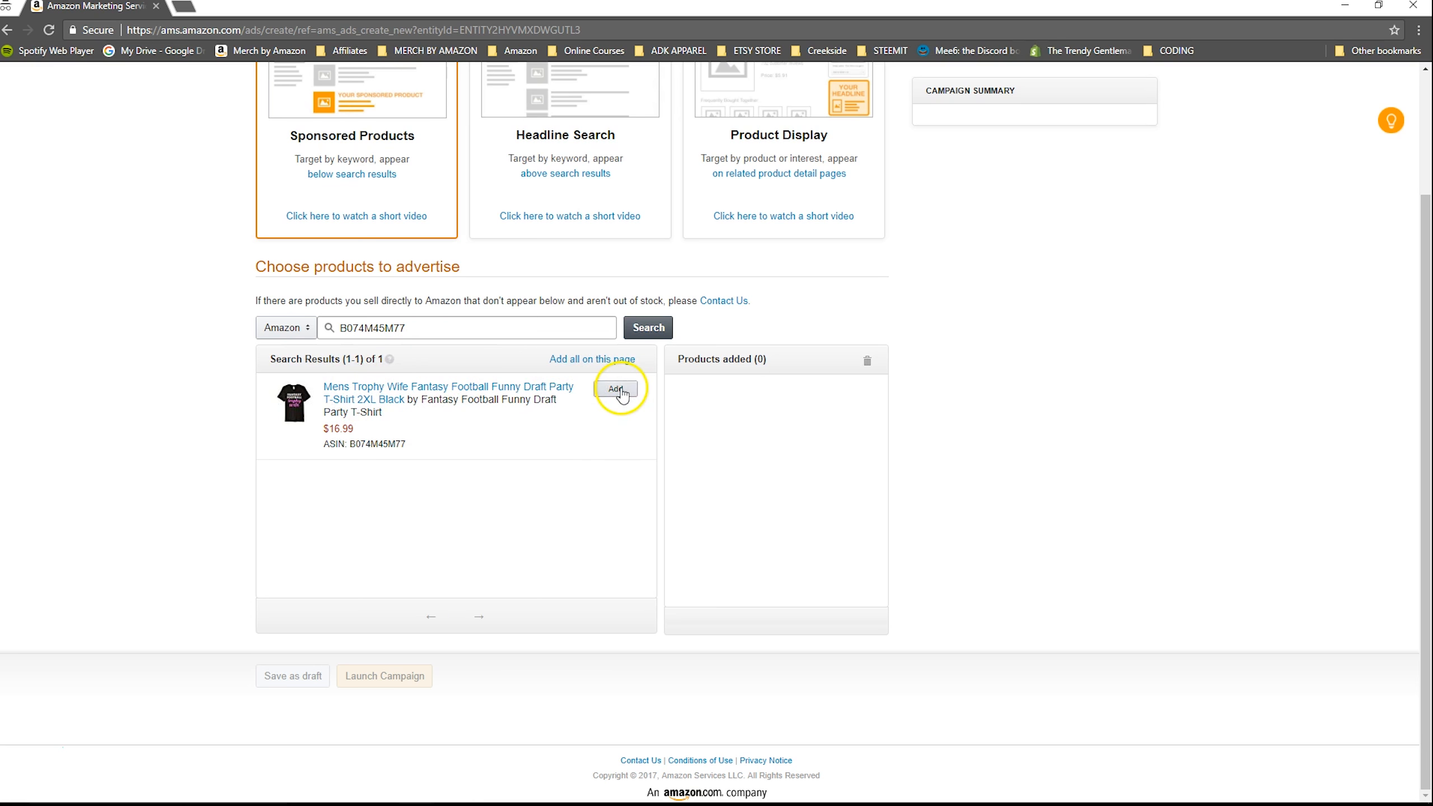
{"action": "left_click", "coordinate": [616, 390]}
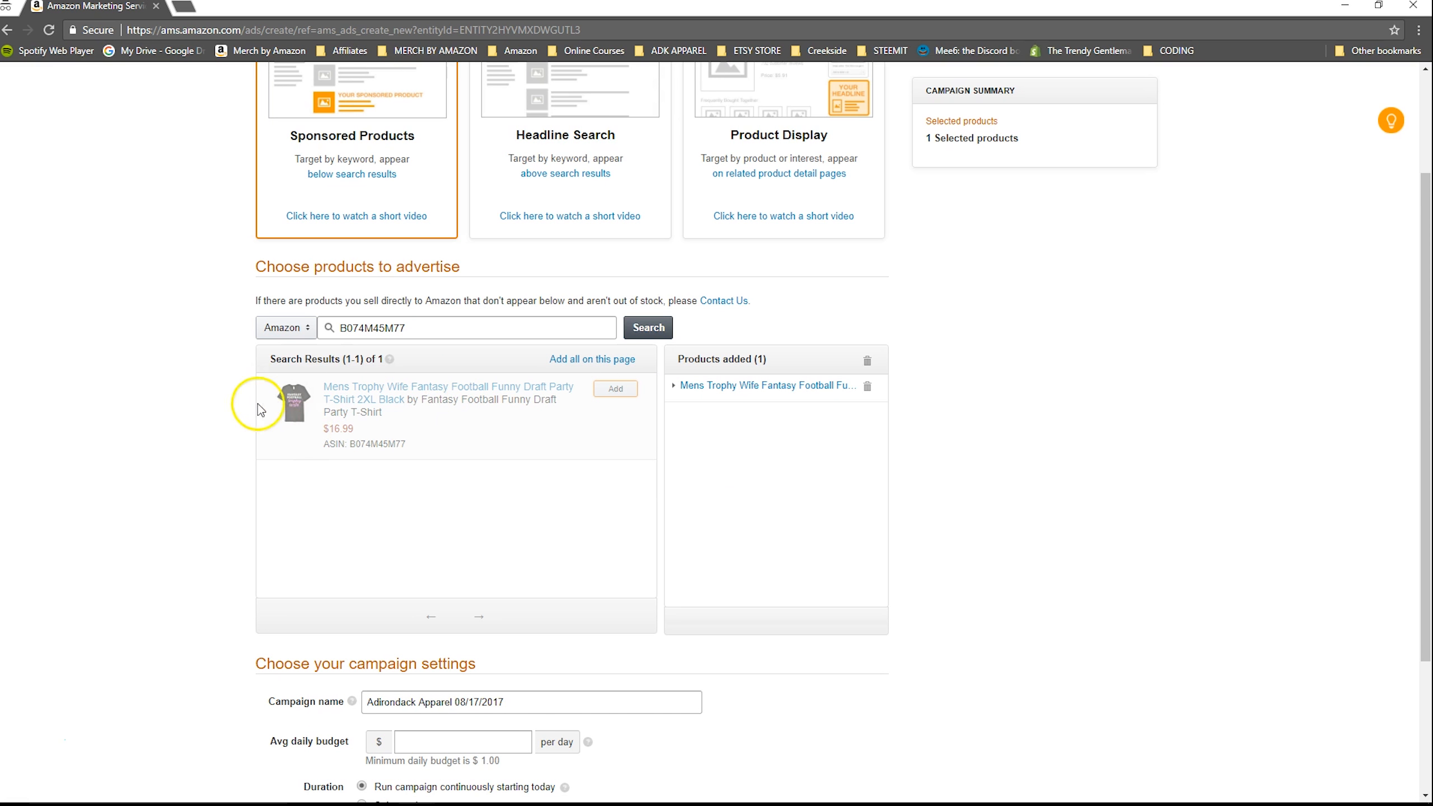
Name the campaign "Fantasy Football Example Ad" in the campaign settings.
{"action": "scroll", "coordinate": [517, 425], "scroll_direction": "down", "scroll_amount": 3}
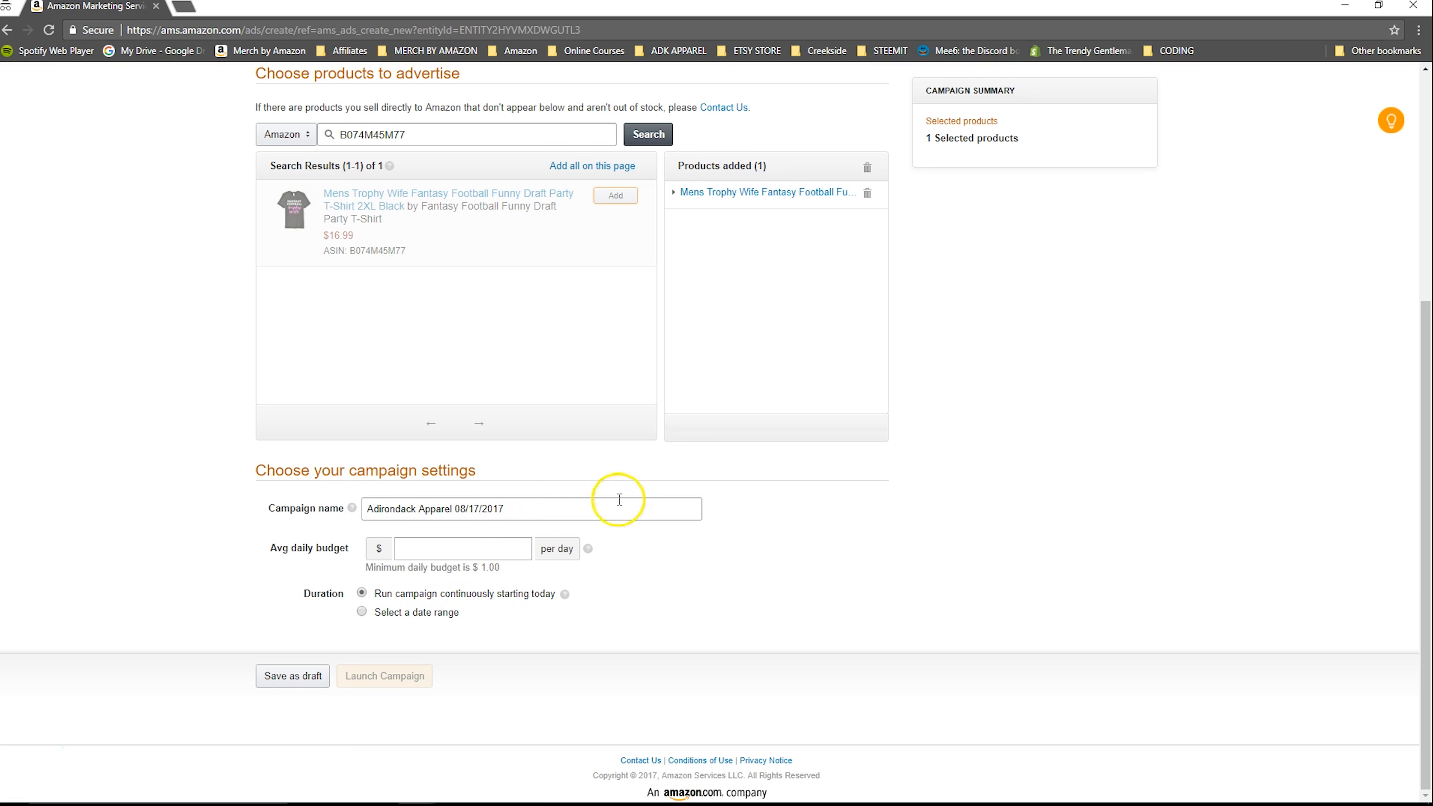
{"action": "scroll", "coordinate": [703, 358], "scroll_direction": "up", "scroll_amount": 4}
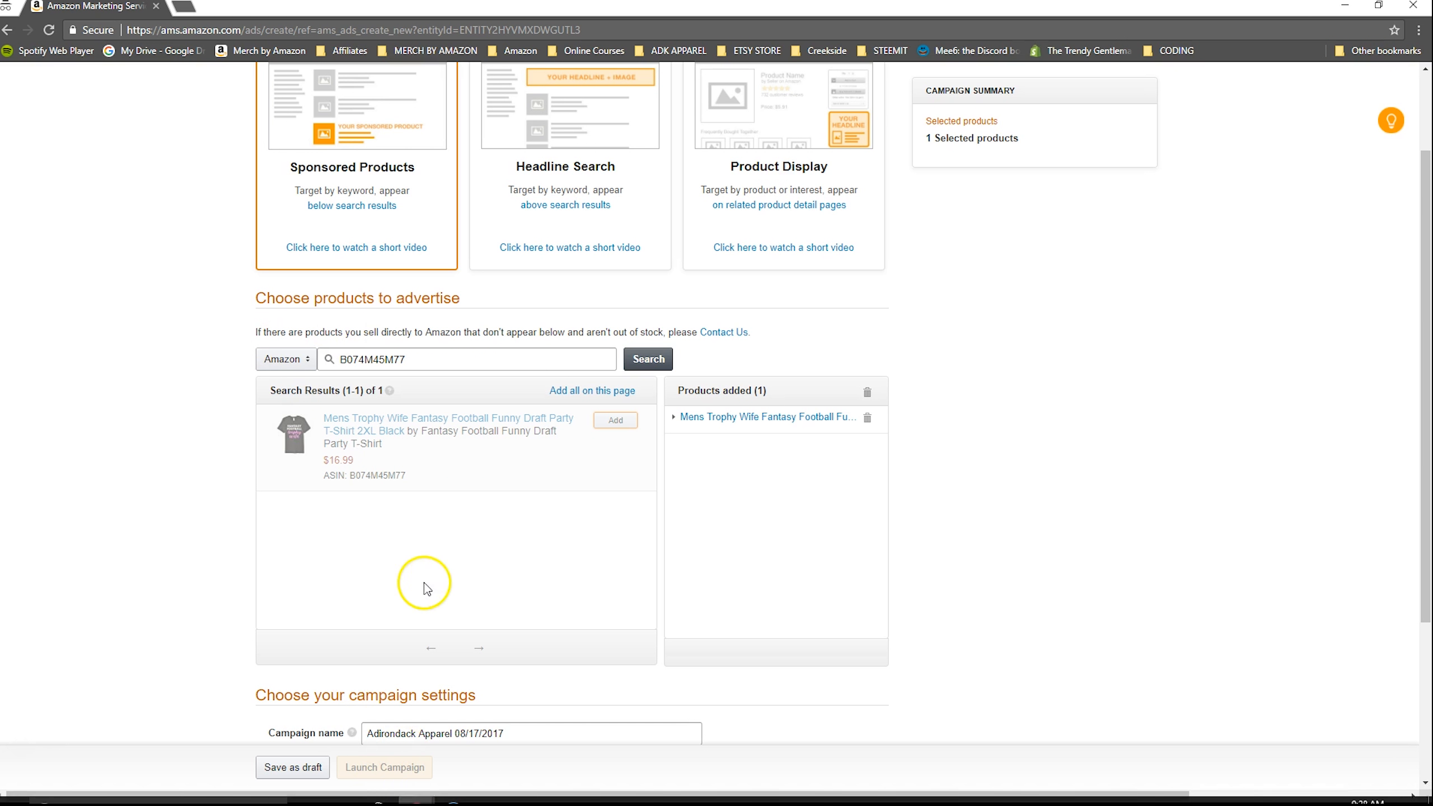
{"action": "scroll", "coordinate": [426, 582], "scroll_direction": "down", "scroll_amount": 4}
{"action": "left_click", "coordinate": [537, 512]}
{"action": "left_click_drag", "start_coordinate": [536, 513], "coordinate": [348, 499]}
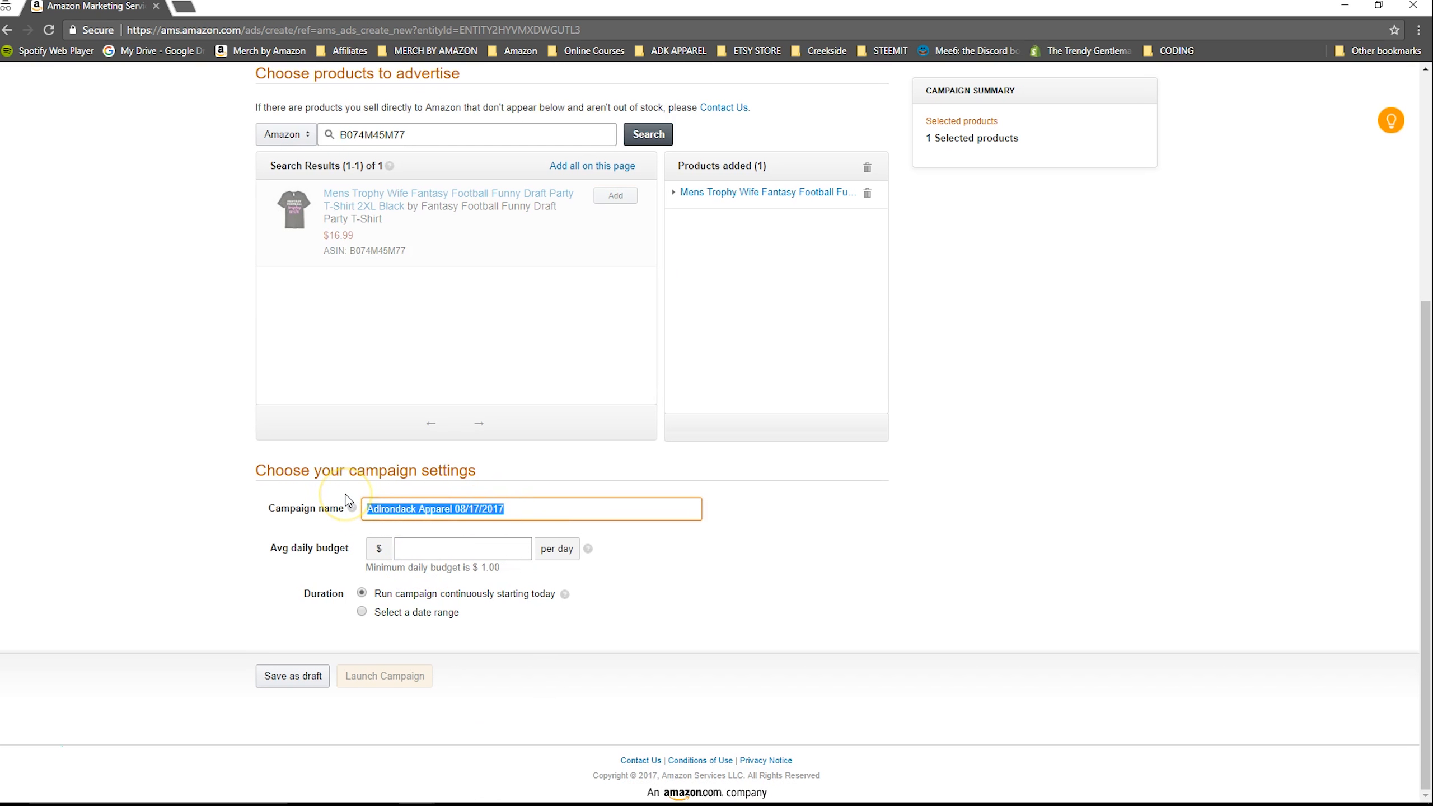
{"action": "type", "text": "Fab"}
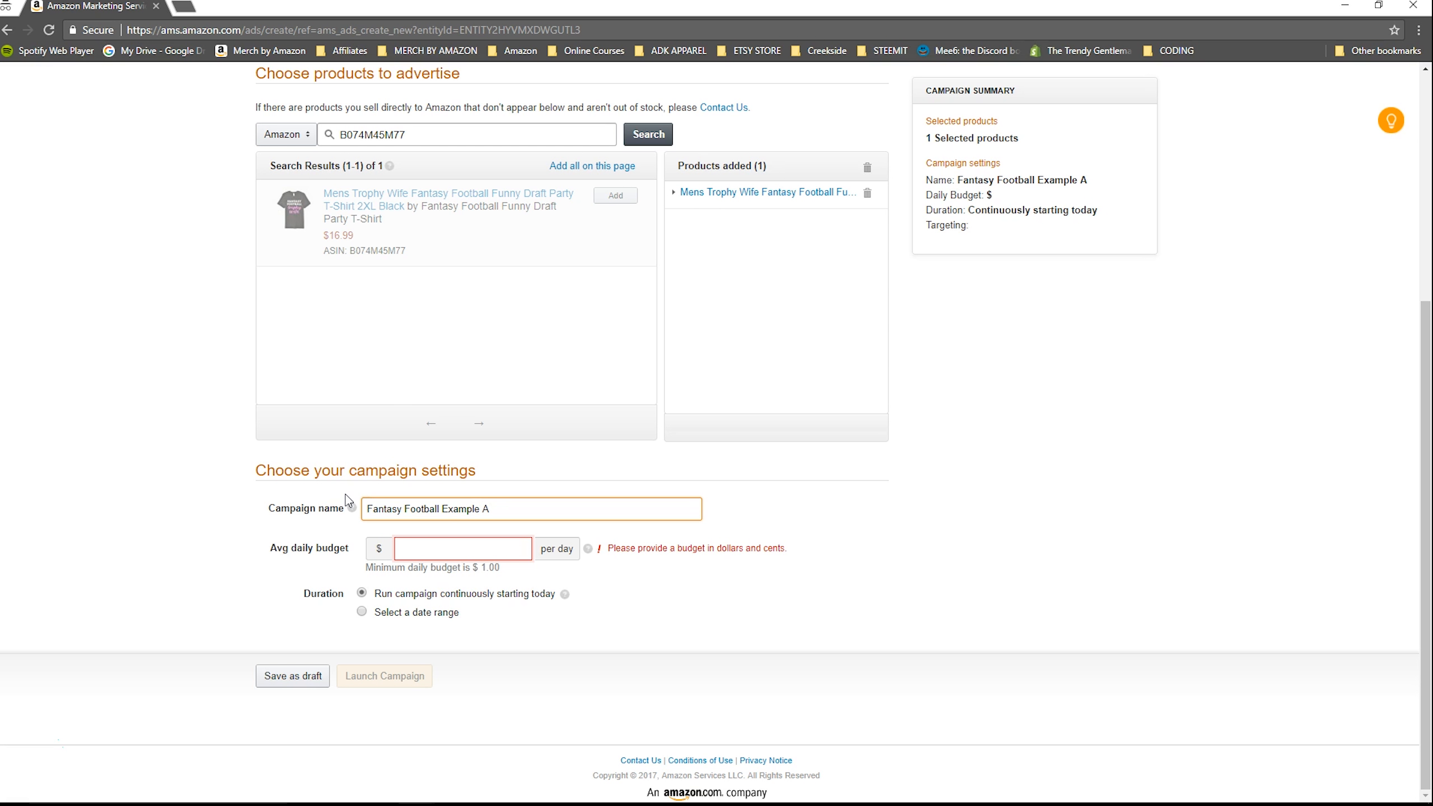
Set the campaign's average daily budget to $5.00 and review the minimum budget and continuous duration setting.
{"action": "left_click", "coordinate": [453, 548]}
{"action": "type", "text": "5.0"}
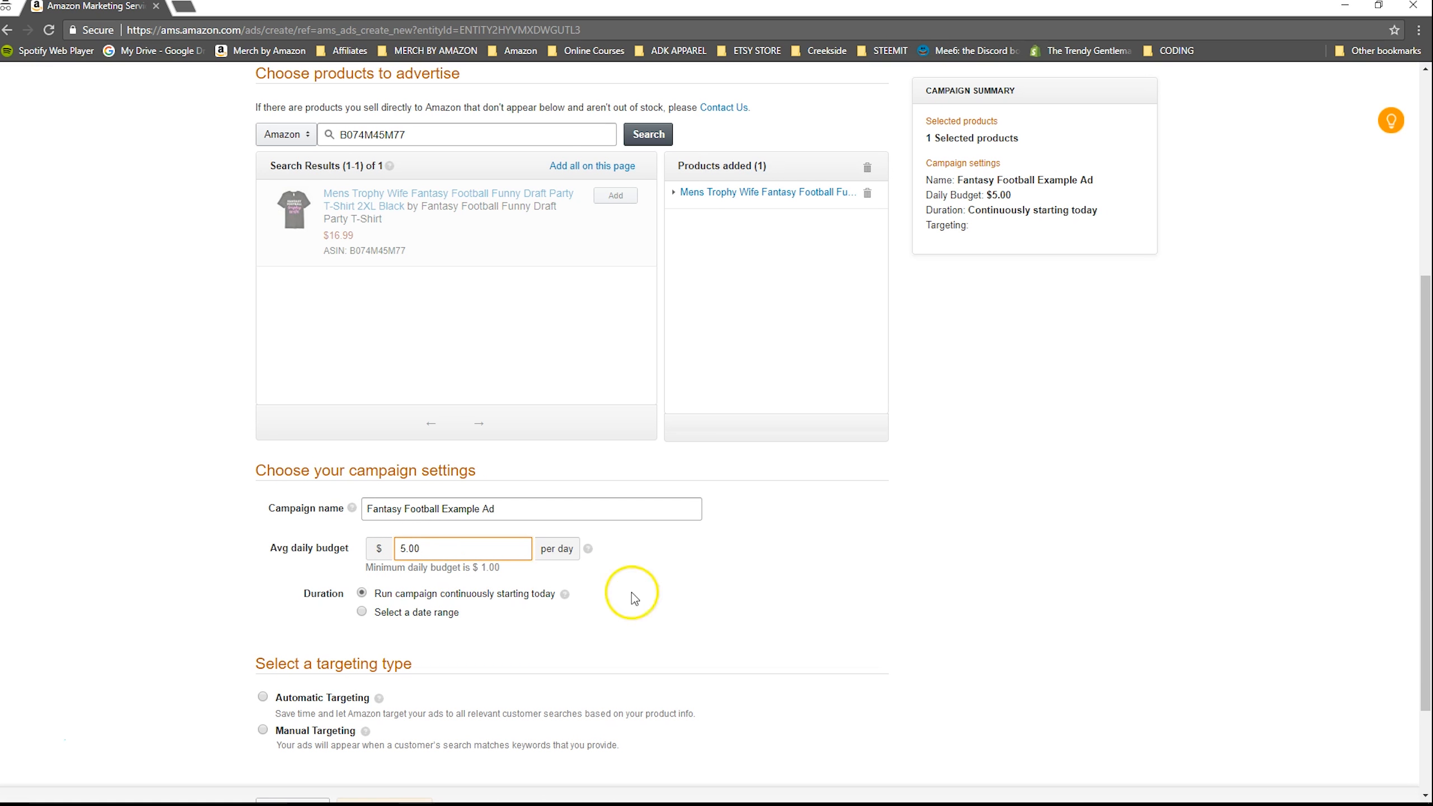
{"action": "left_click_drag", "start_coordinate": [510, 566], "coordinate": [476, 570]}
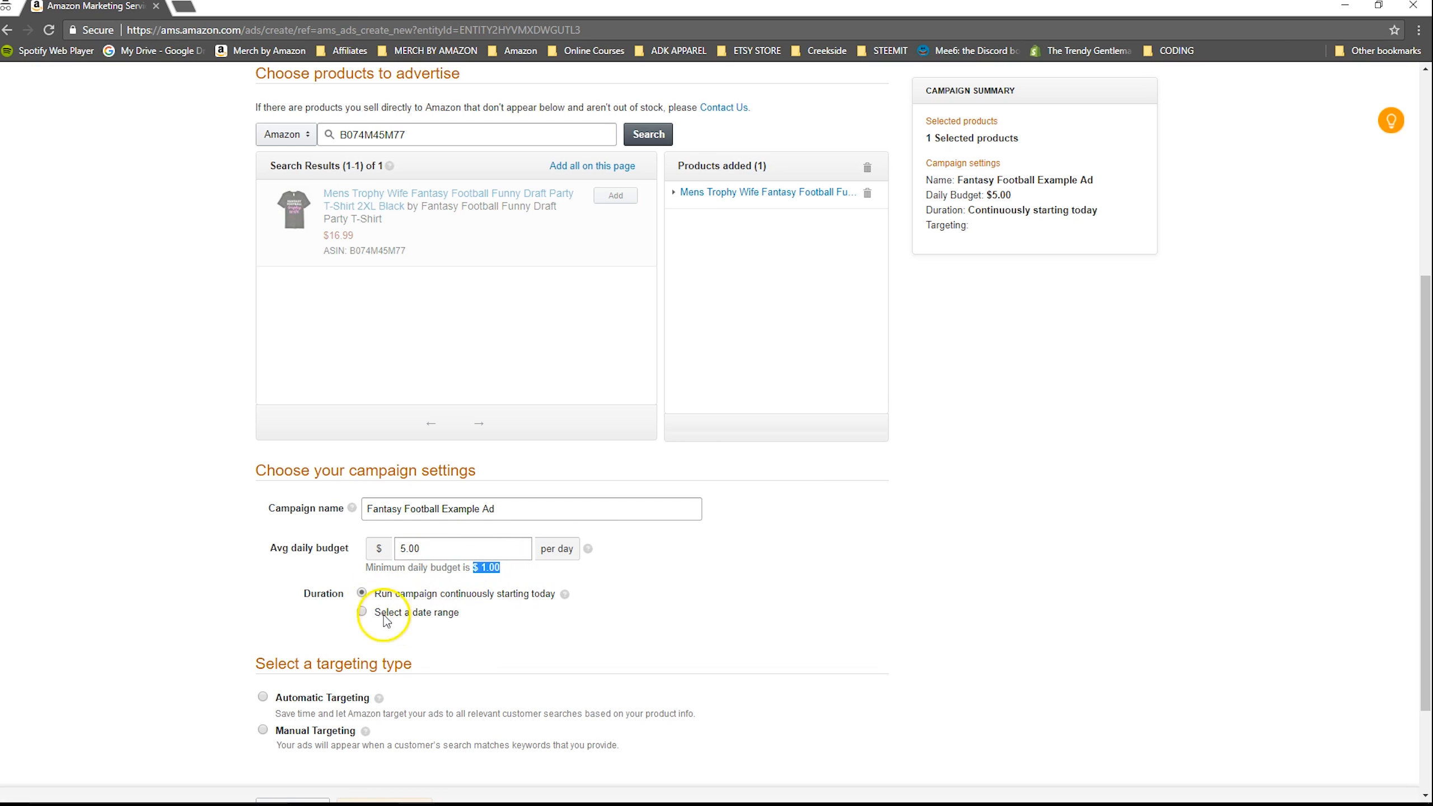
{"action": "left_click_drag", "start_coordinate": [380, 593], "coordinate": [553, 597]}
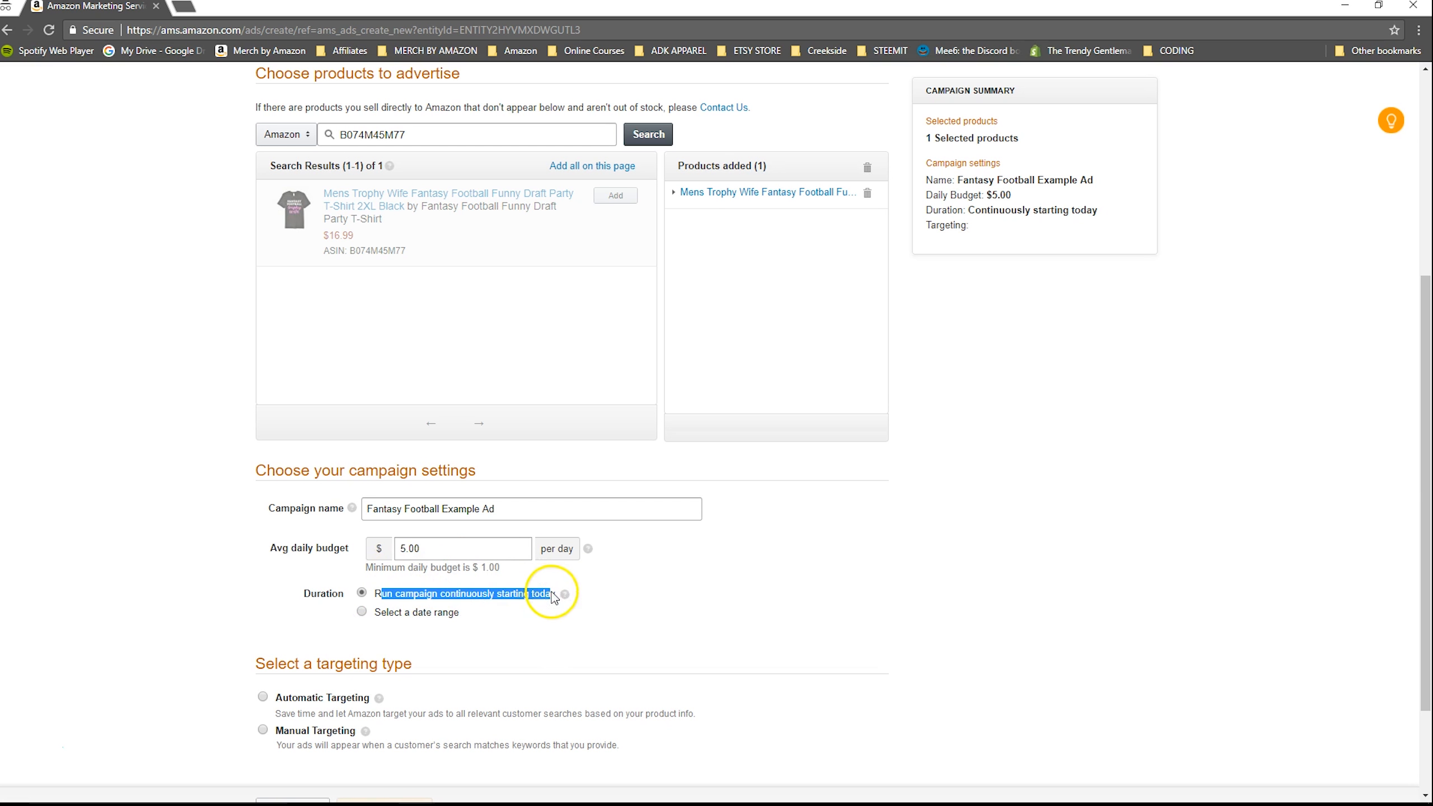
Switch the campaign duration to a date range and set the end date to 09/09/2017.
{"action": "left_click", "coordinate": [384, 612]}
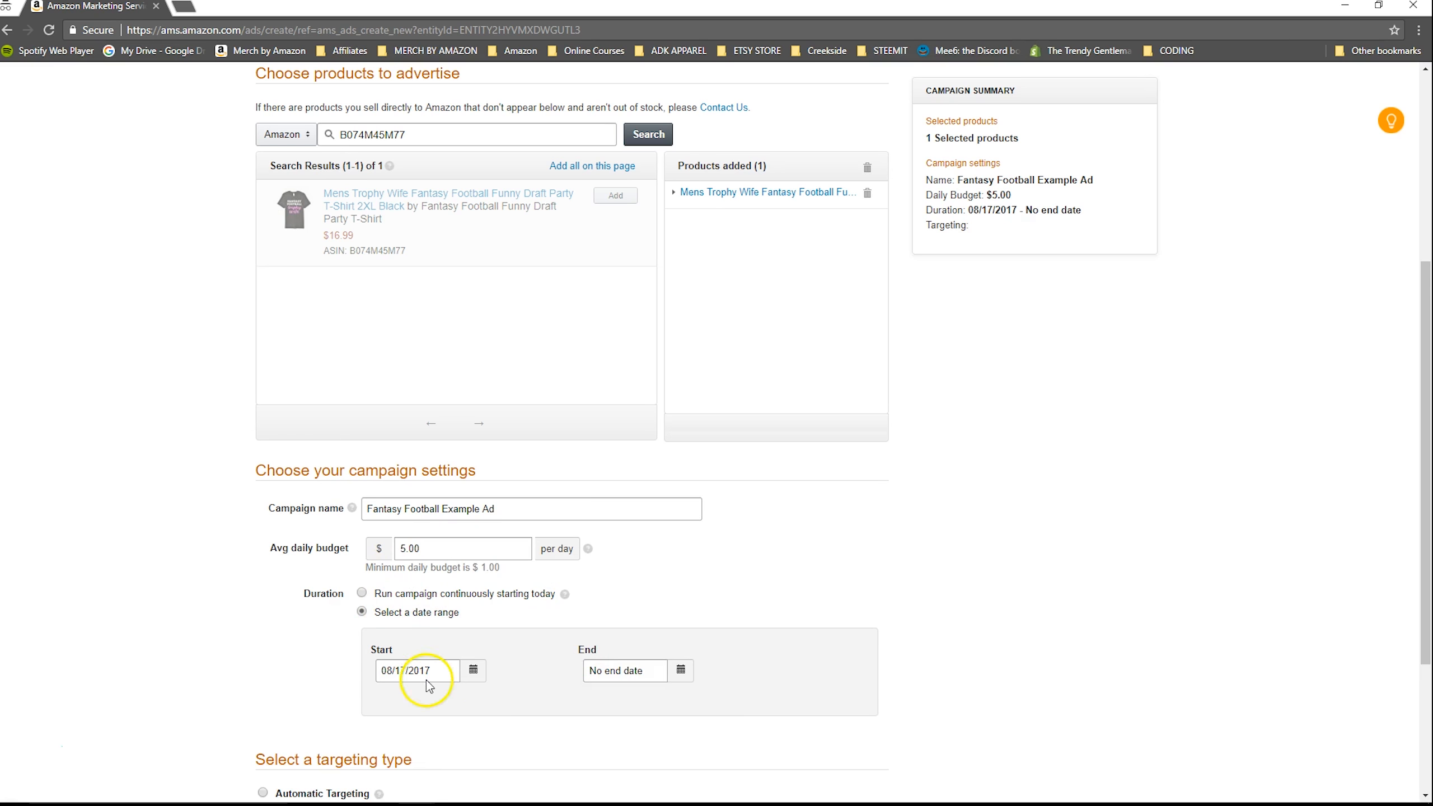
{"action": "left_click", "coordinate": [681, 669]}
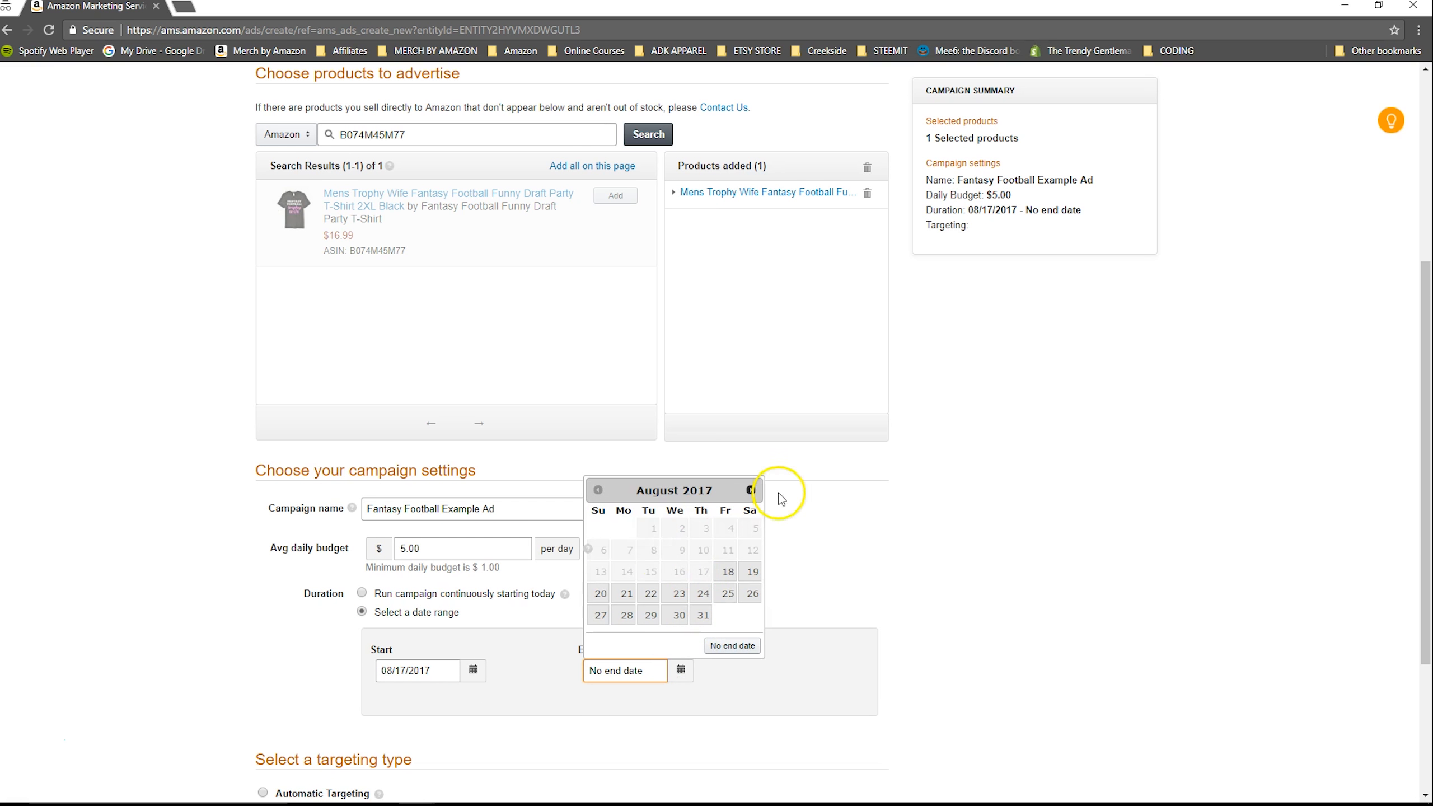
{"action": "left_click", "coordinate": [750, 490]}
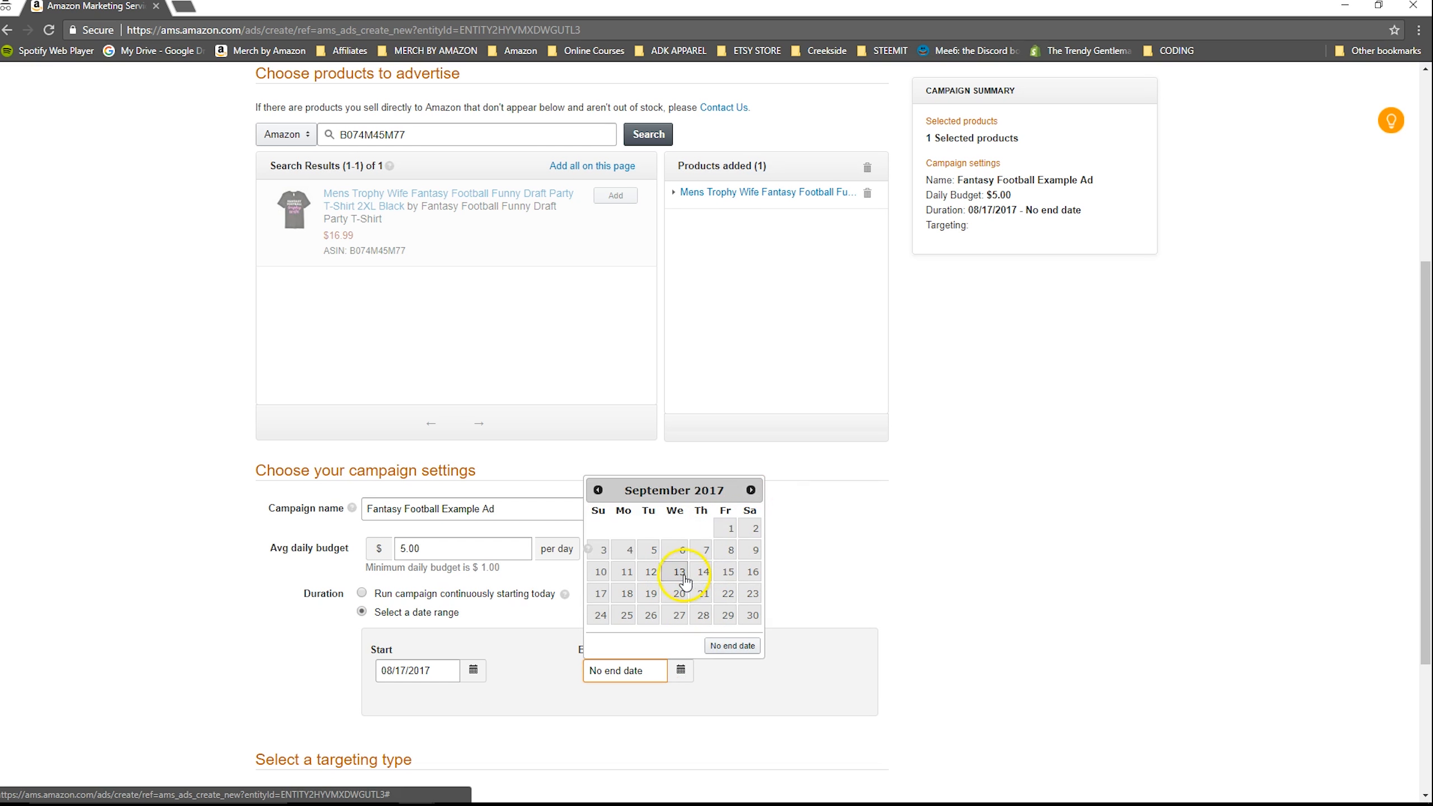
{"action": "left_click", "coordinate": [752, 550]}
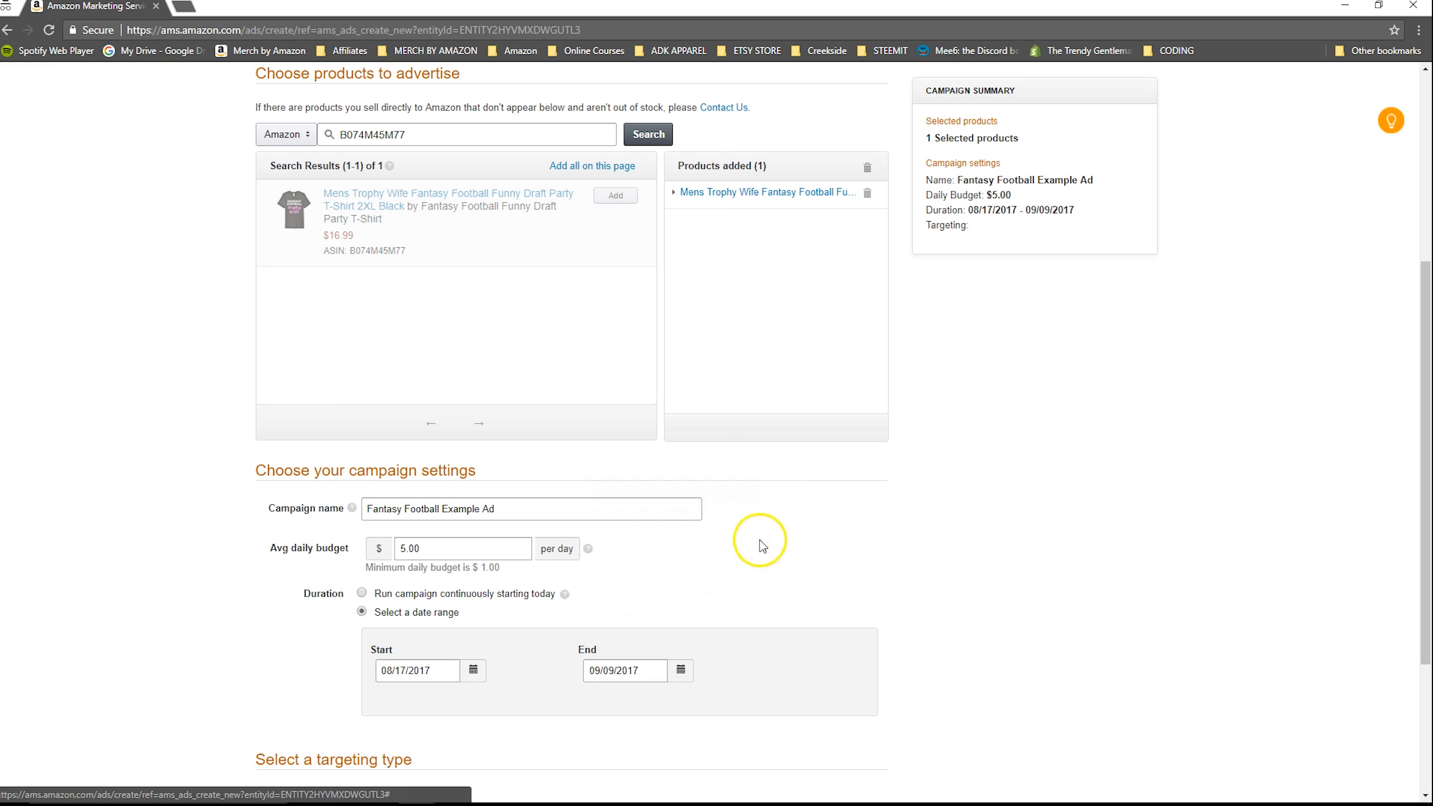
{"action": "scroll", "coordinate": [756, 570], "scroll_direction": "down", "scroll_amount": 4}
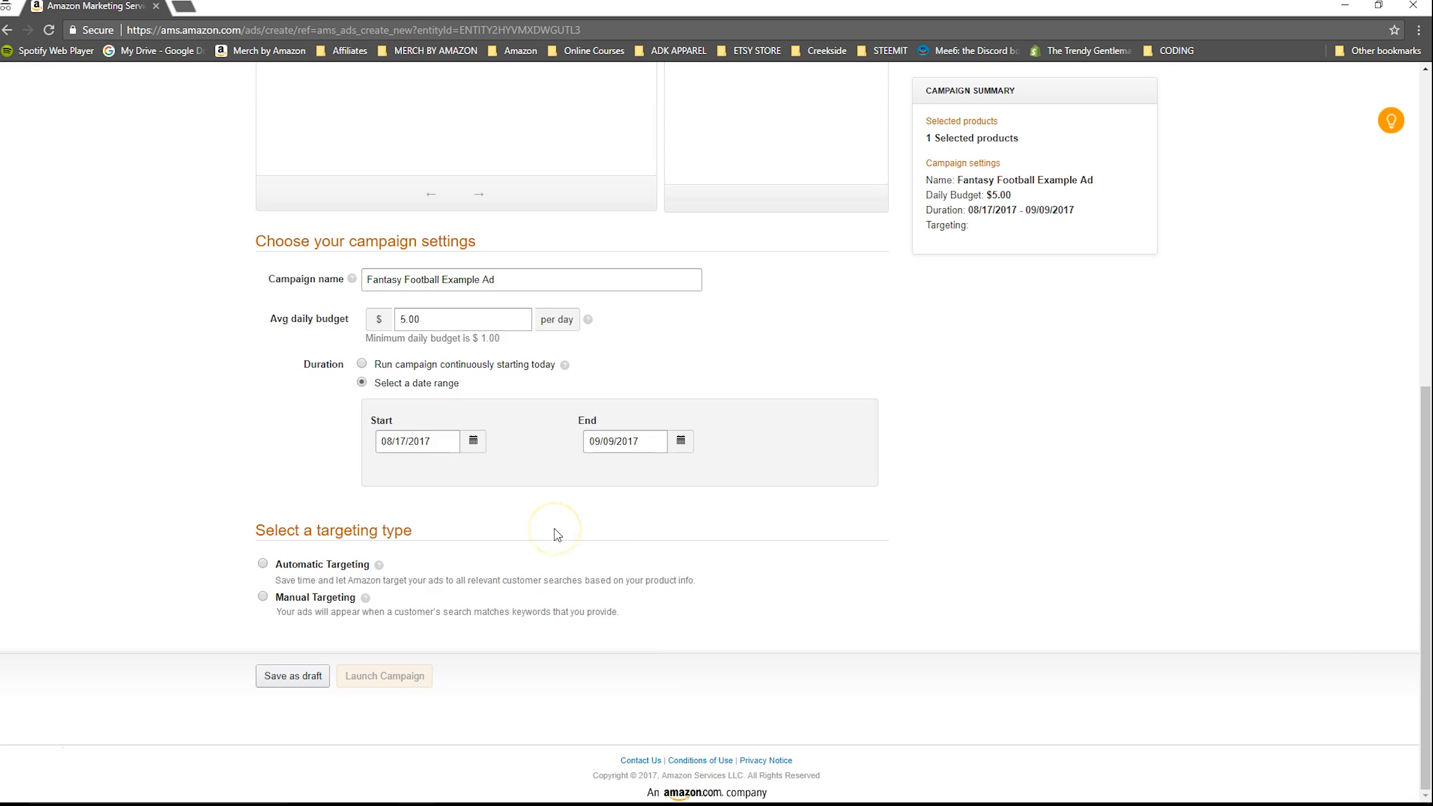
Open Google Trends in a new browser tab and look up the search term "fantasy football shirts".
{"action": "mouse_move", "coordinate": [412, 804]}
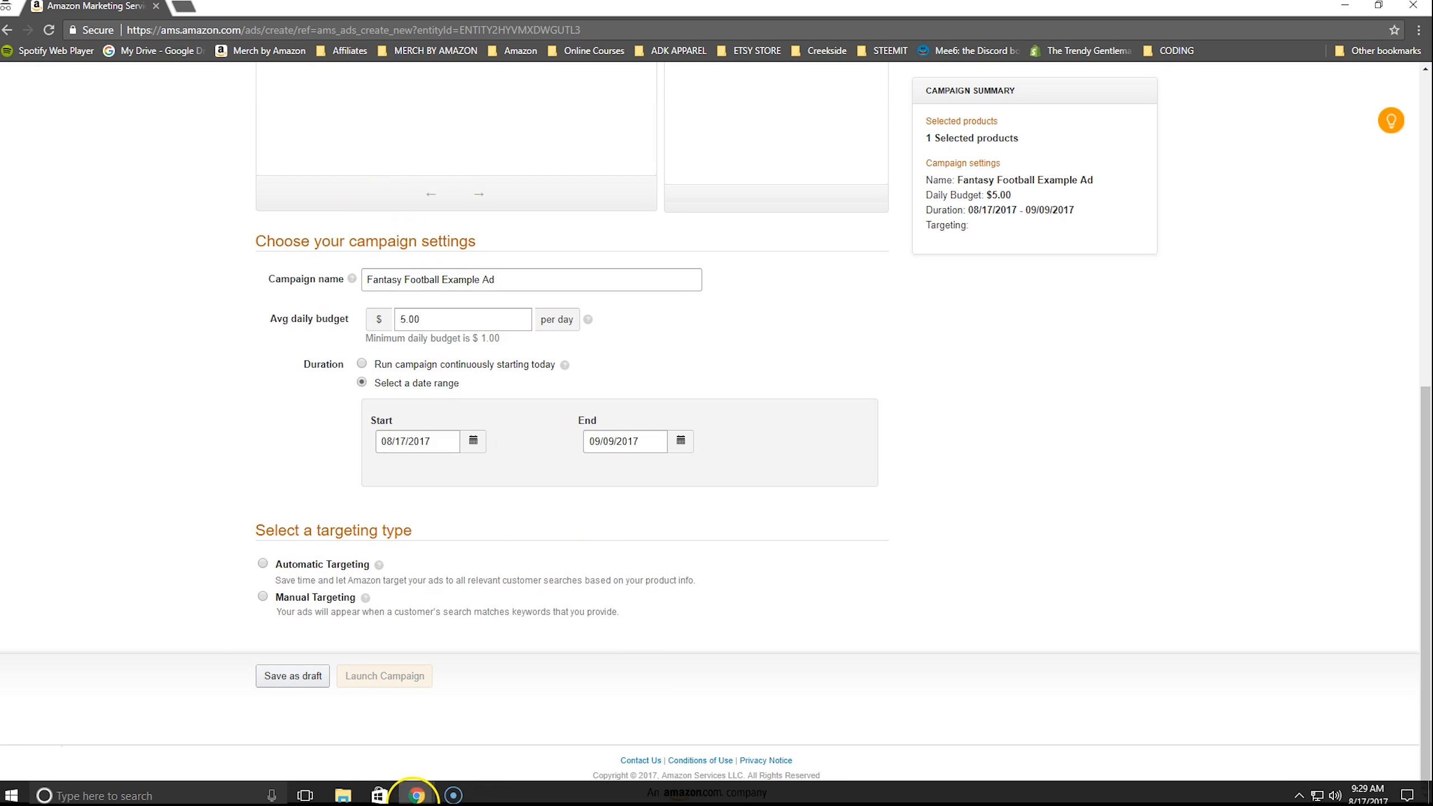
{"action": "left_click", "coordinate": [184, 6]}
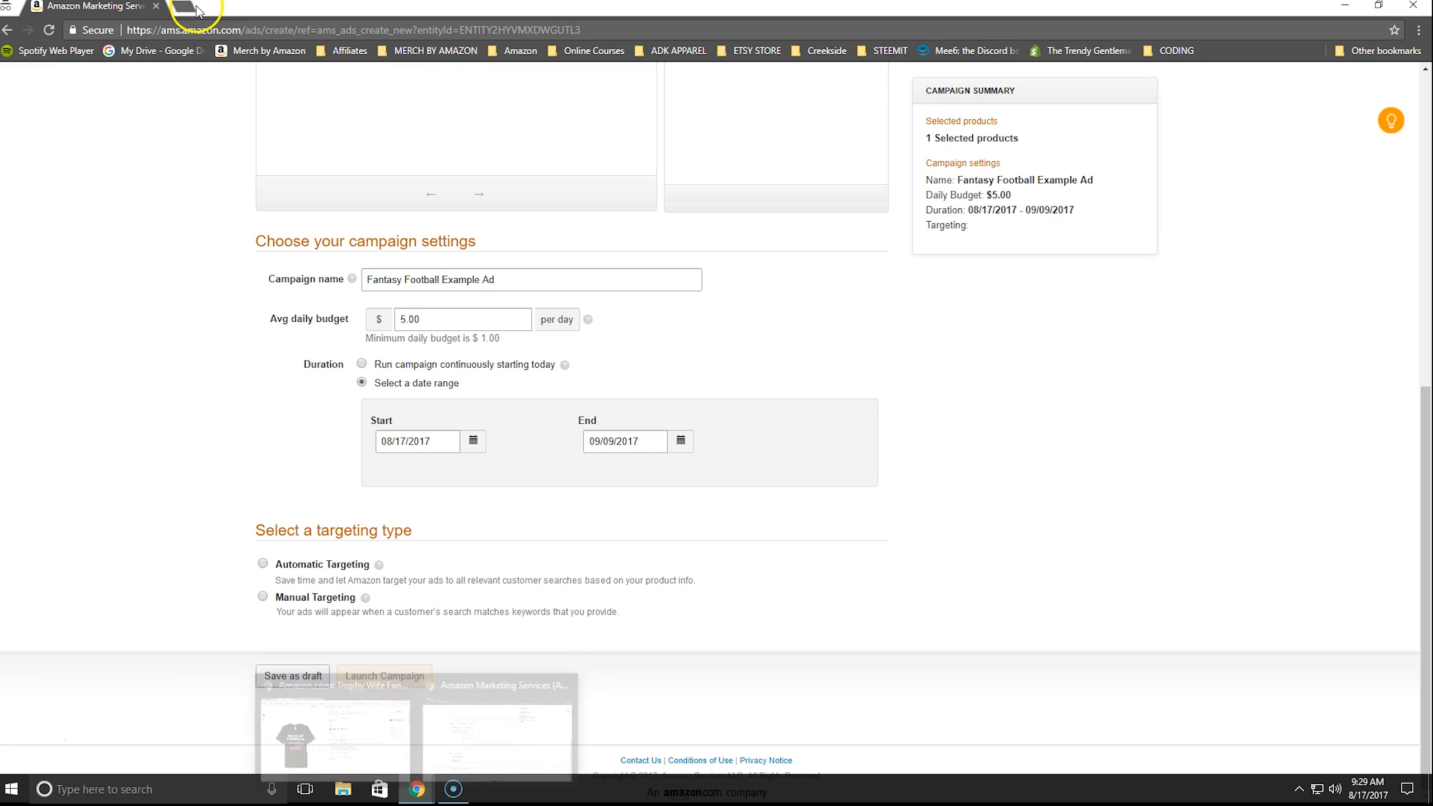
{"action": "type", "text": "google tr"}
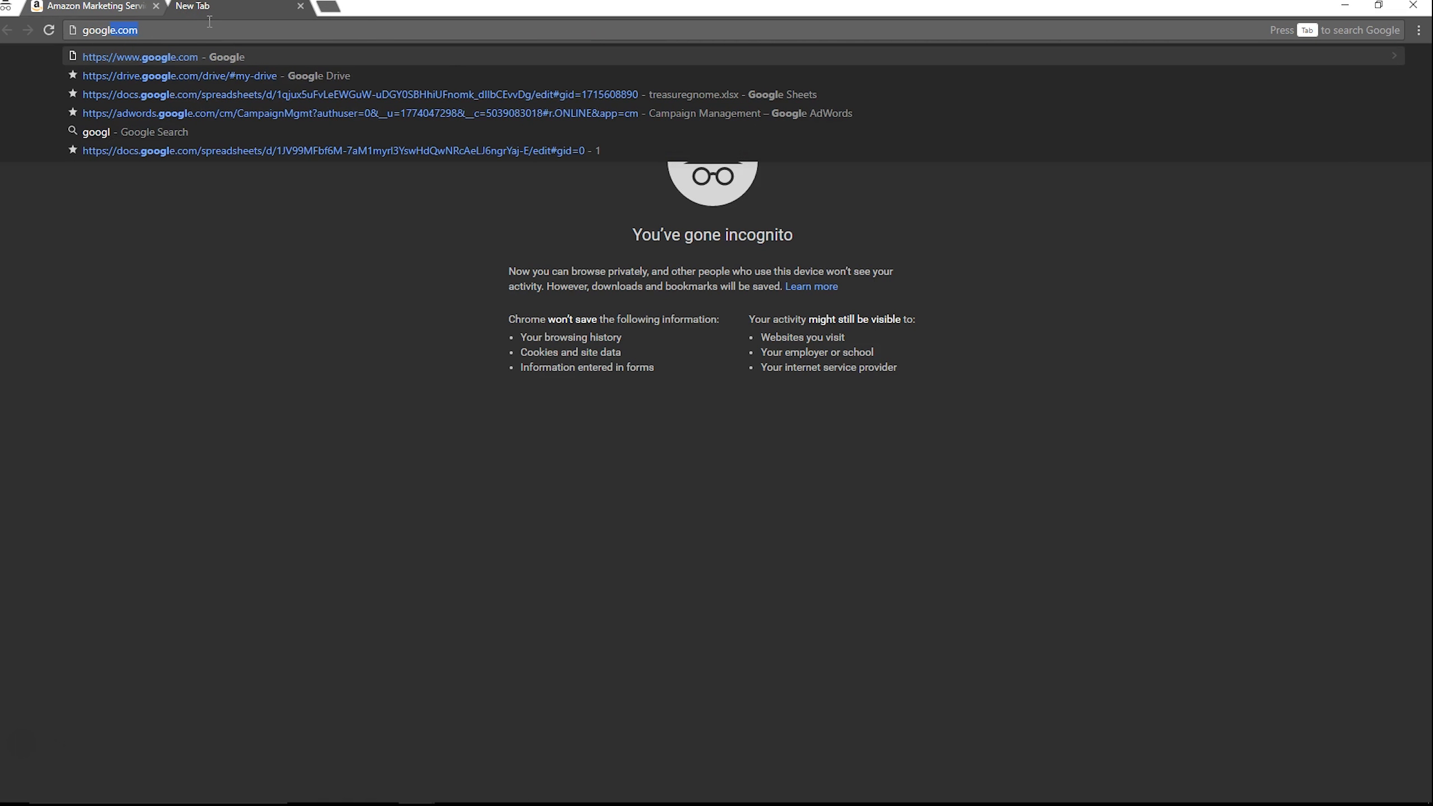
{"action": "type", "text": "ends"}
{"action": "key", "text": "Return"}
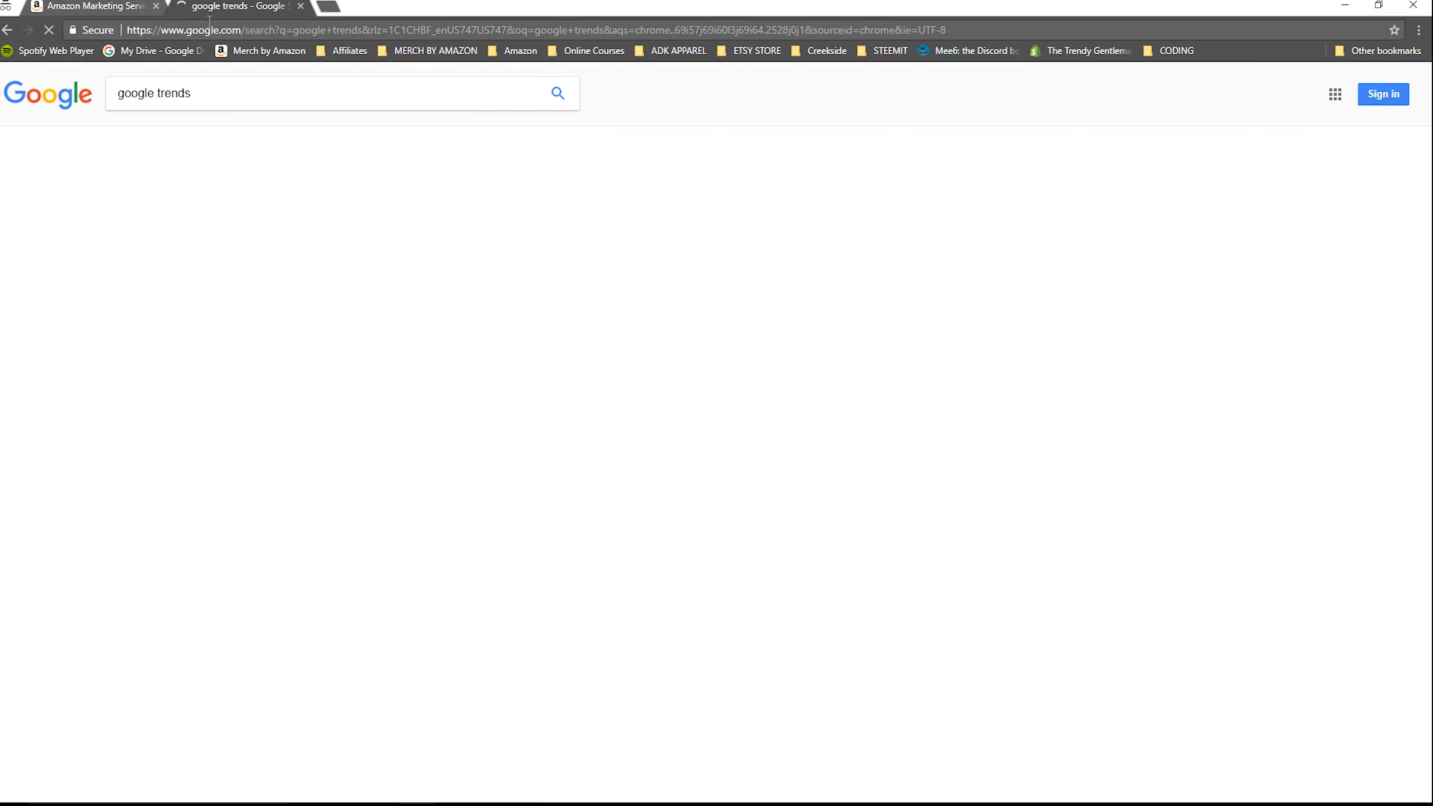
{"action": "left_click", "coordinate": [186, 198]}
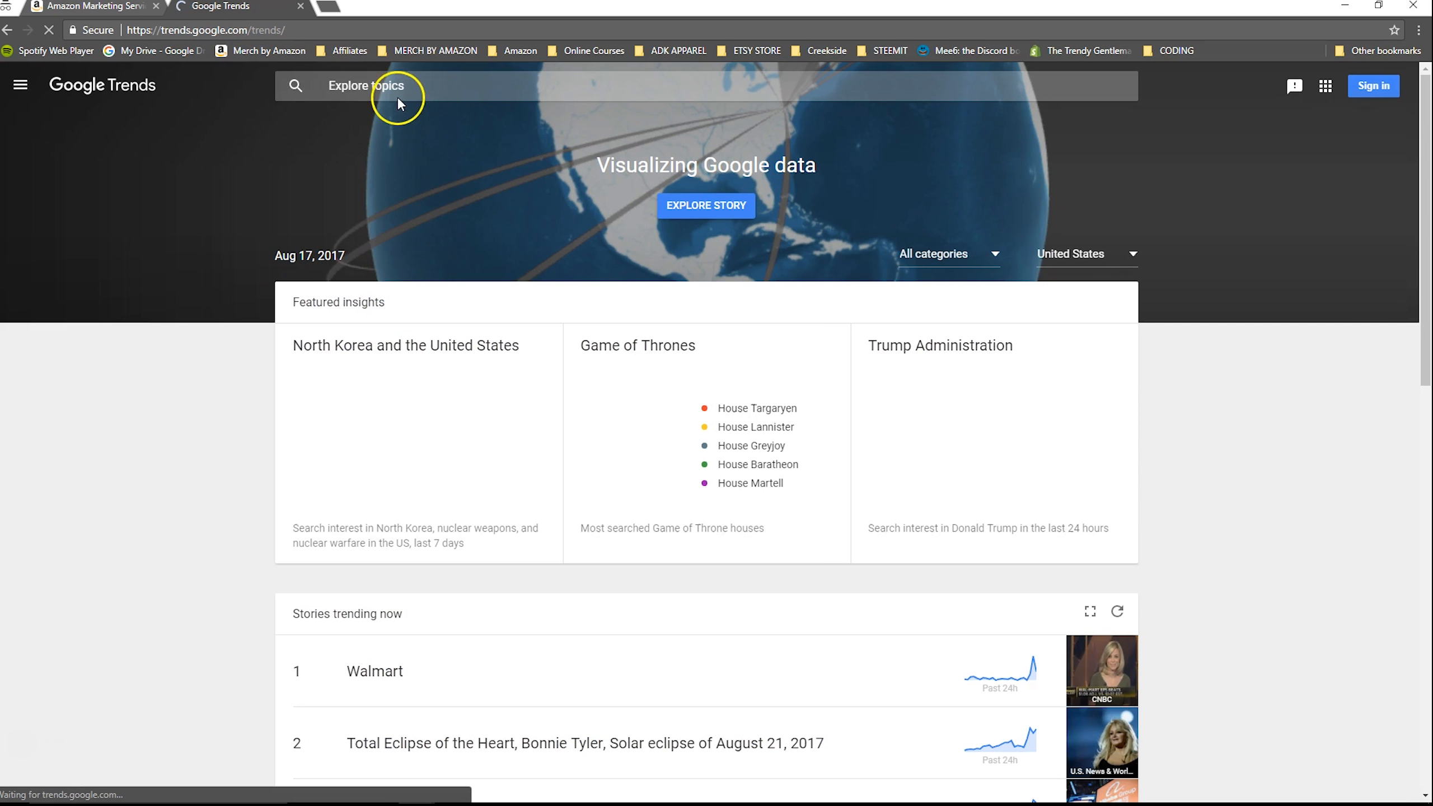
{"action": "left_click", "coordinate": [398, 98]}
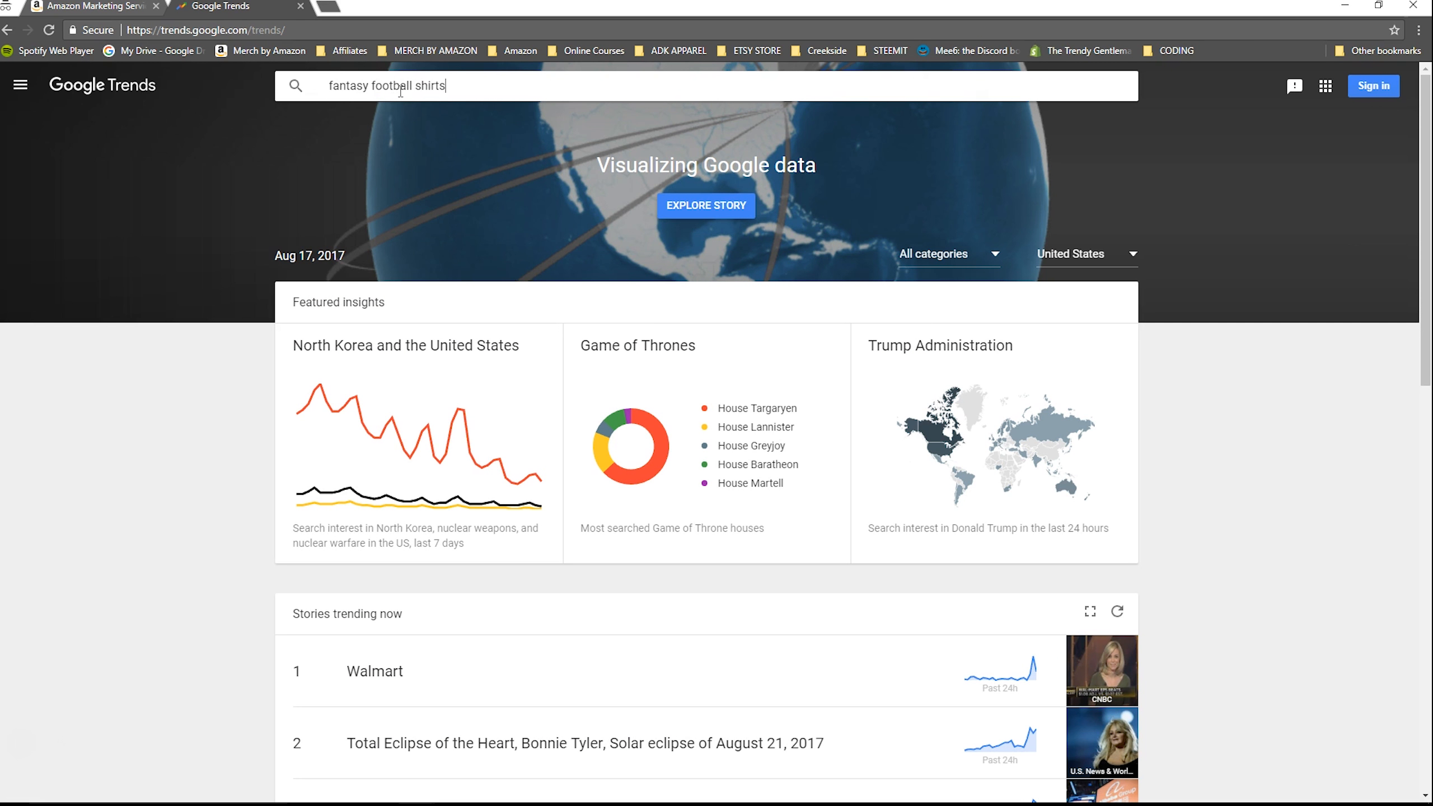
{"action": "key", "text": "Return"}
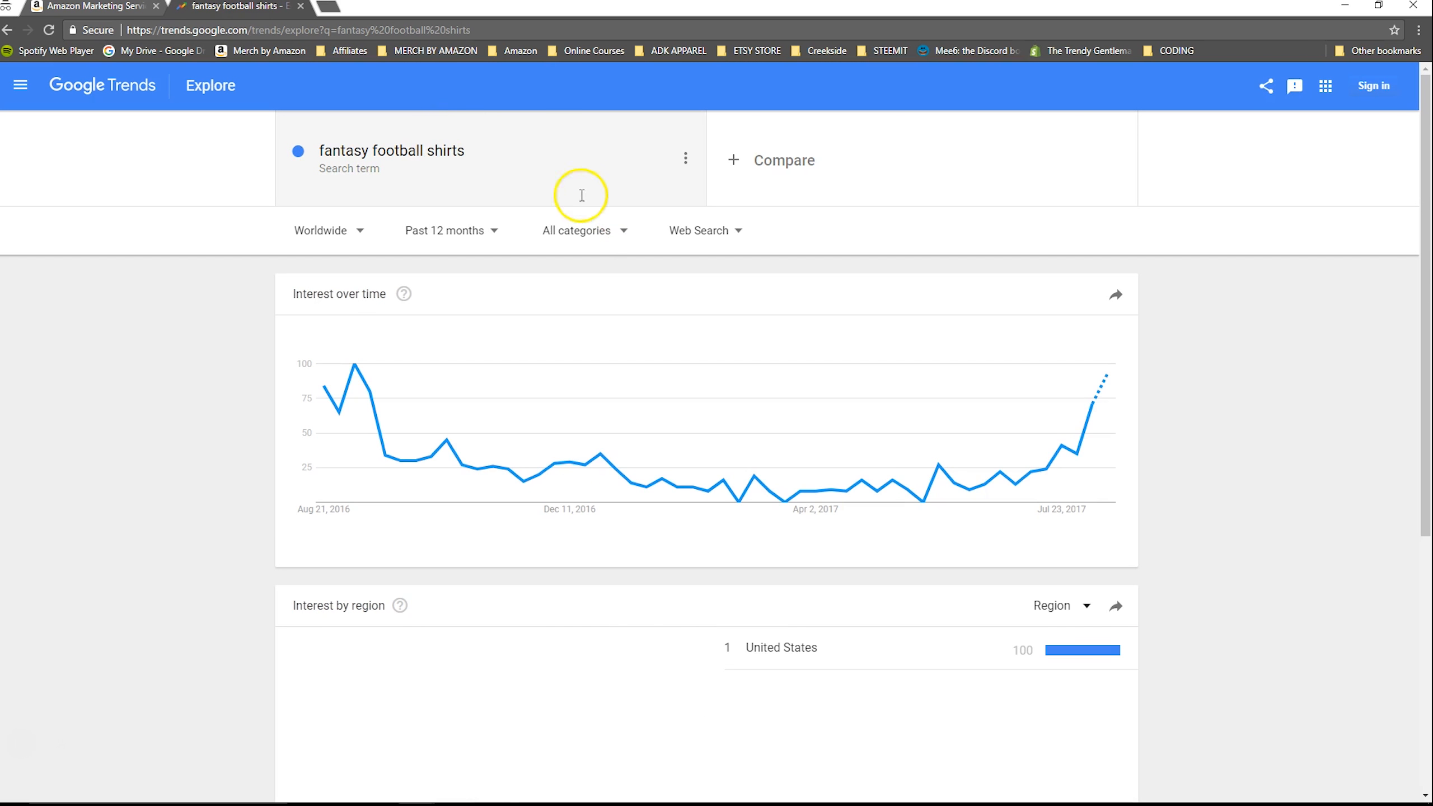
Examine interest over time for fantasy football shirts across the past 90 days and the past 5 years.
{"action": "left_click", "coordinate": [468, 232]}
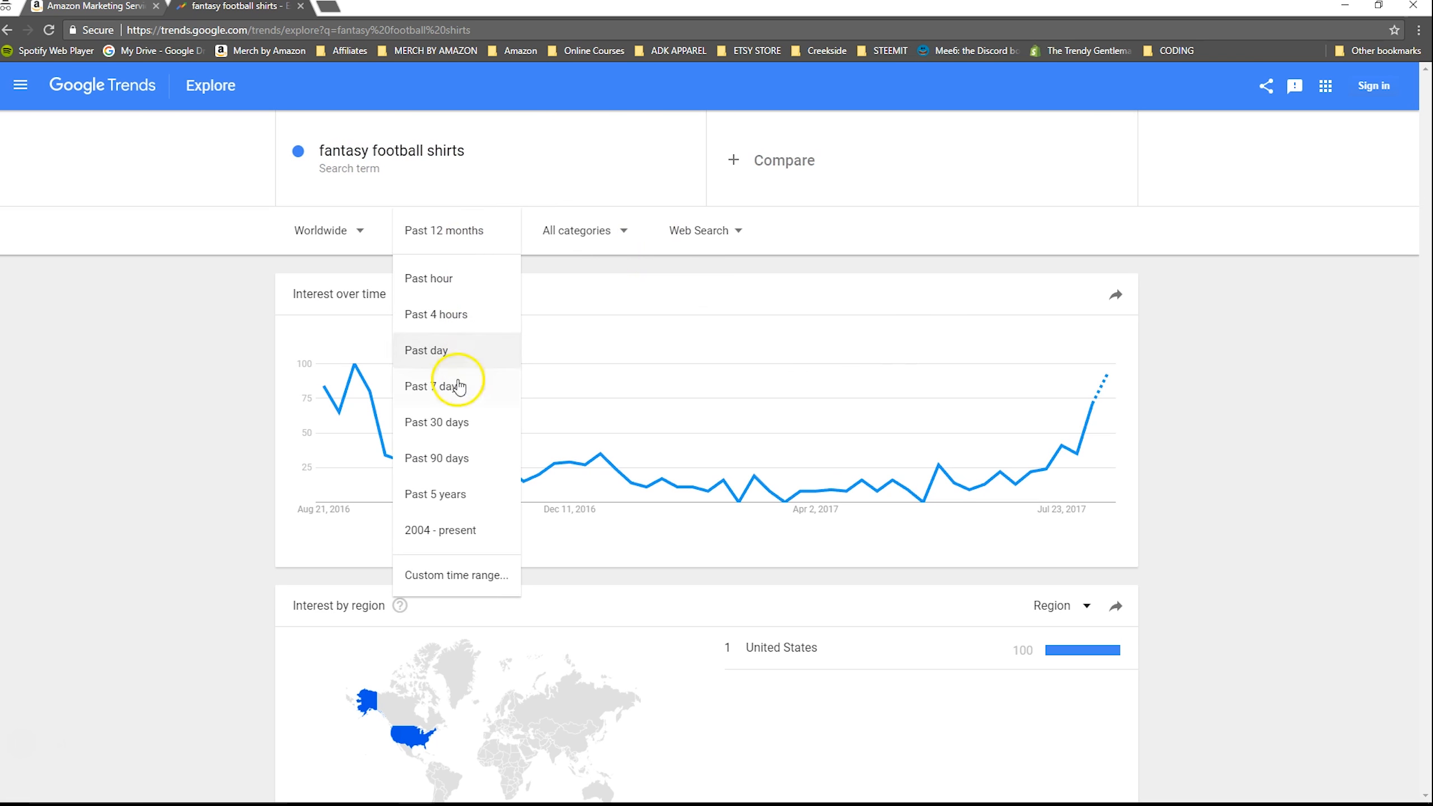
{"action": "left_click", "coordinate": [414, 456]}
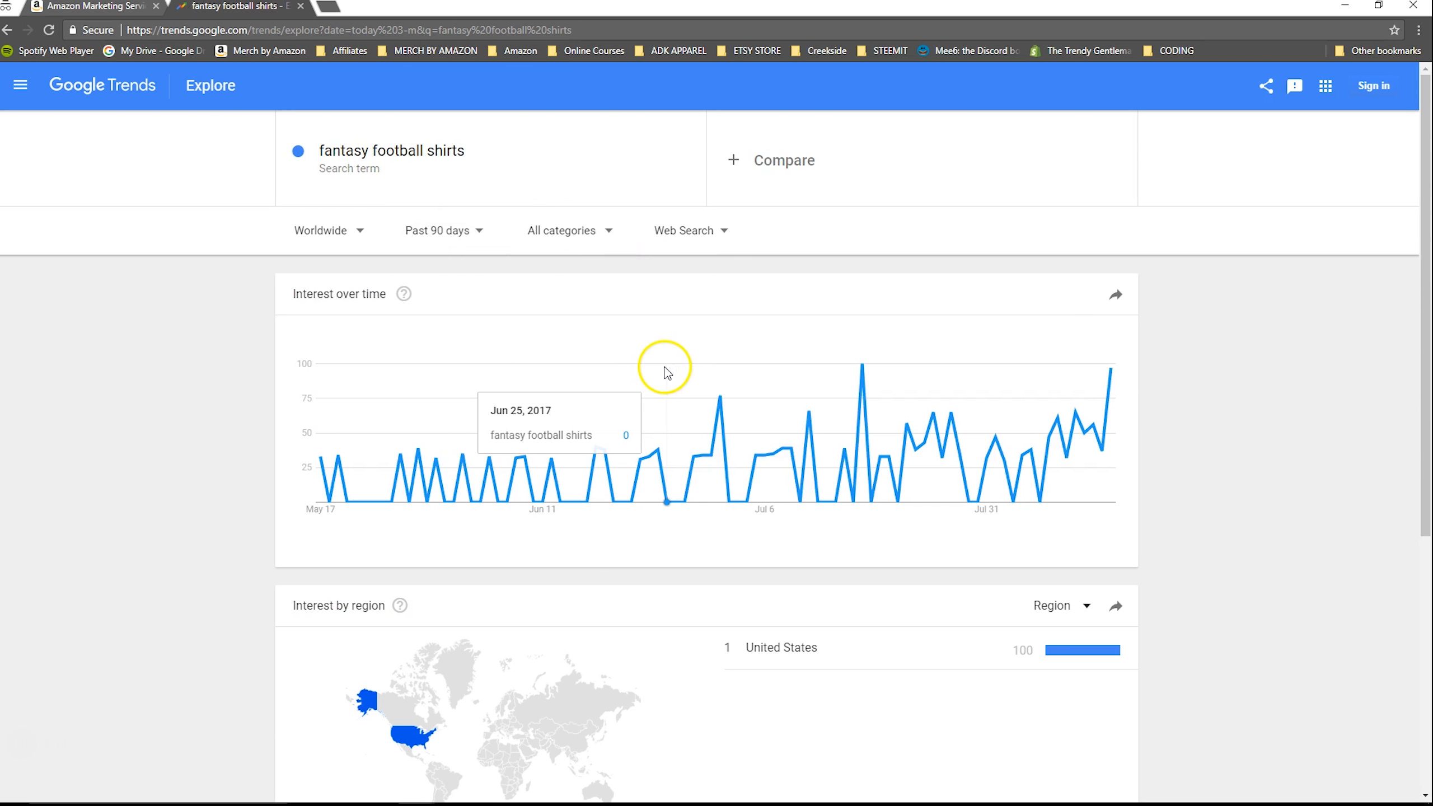
{"action": "left_click", "coordinate": [467, 233]}
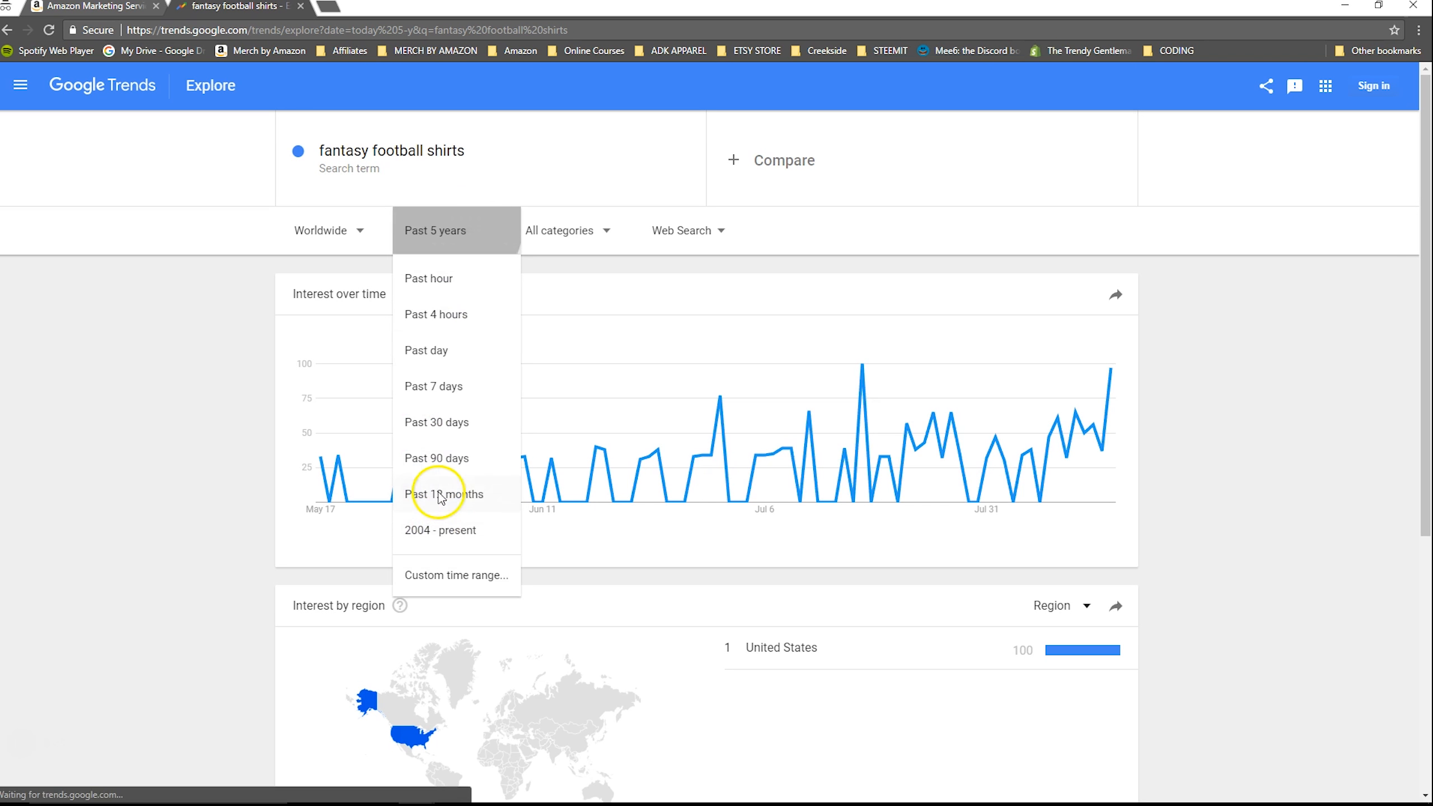
{"action": "left_click", "coordinate": [434, 493]}
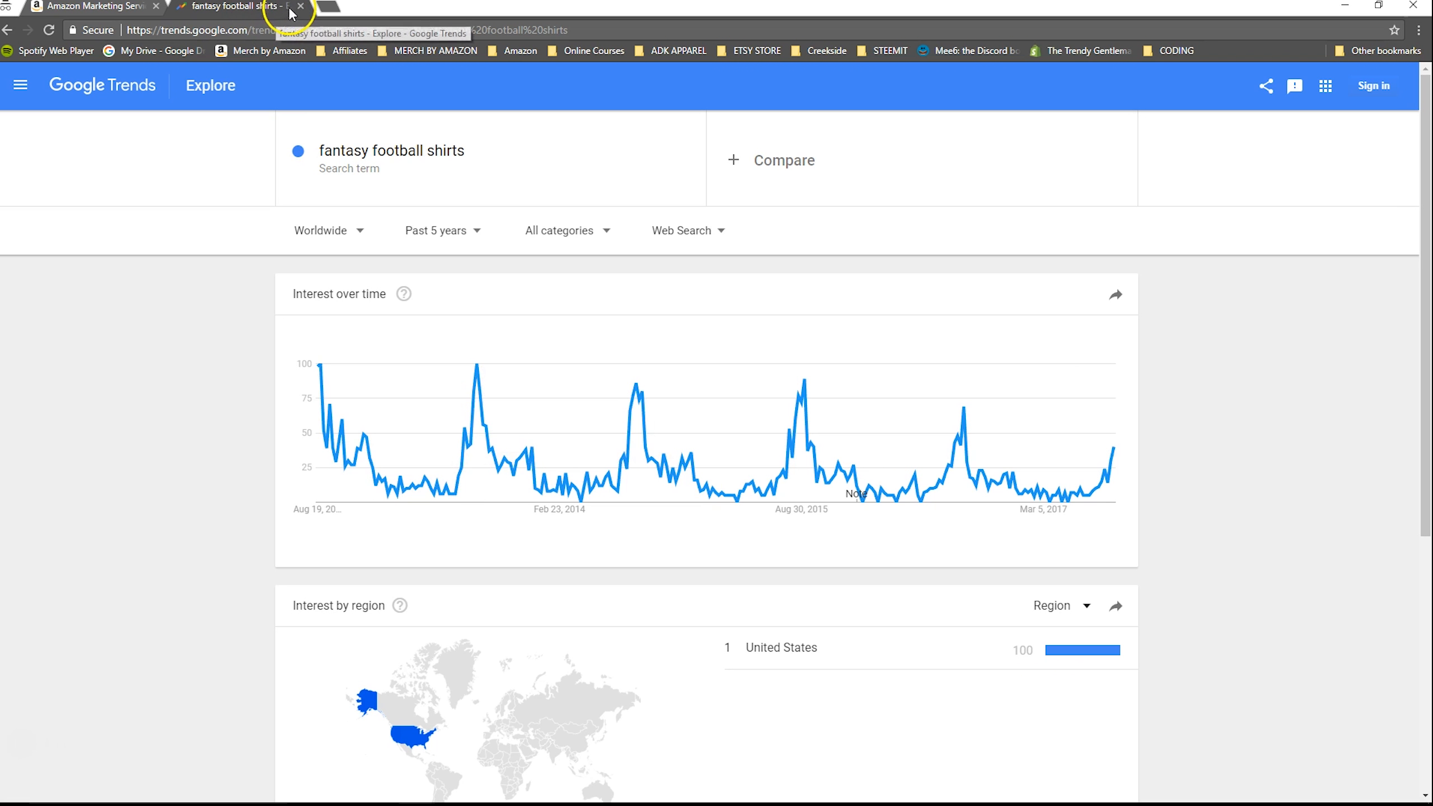
Return to the Amazon Marketing Services campaign page and choose Manual Targeting as the targeting type.
{"action": "left_click", "coordinate": [129, 8]}
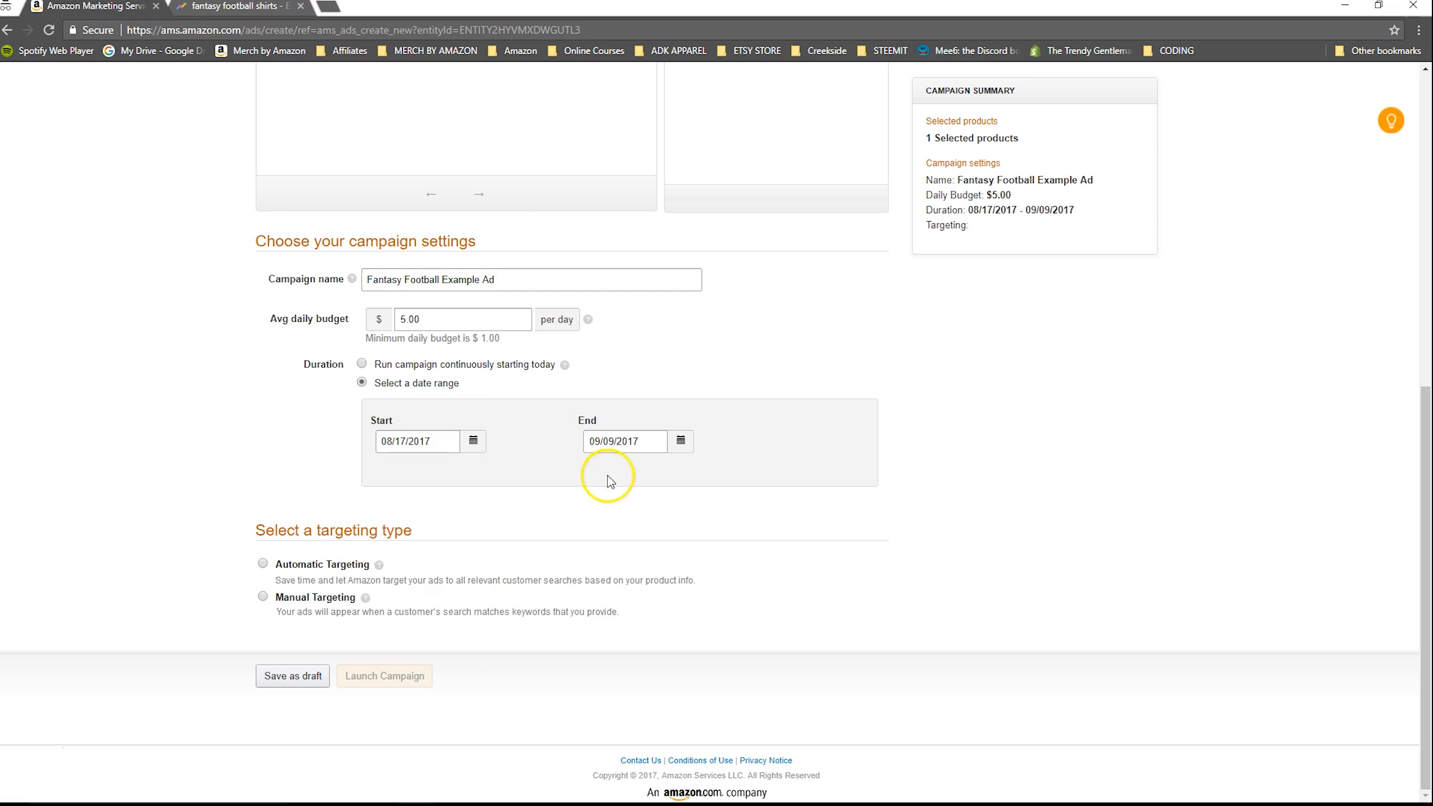
{"action": "left_click", "coordinate": [277, 599]}
{"action": "scroll", "coordinate": [607, 559], "scroll_direction": "down", "scroll_amount": 8}
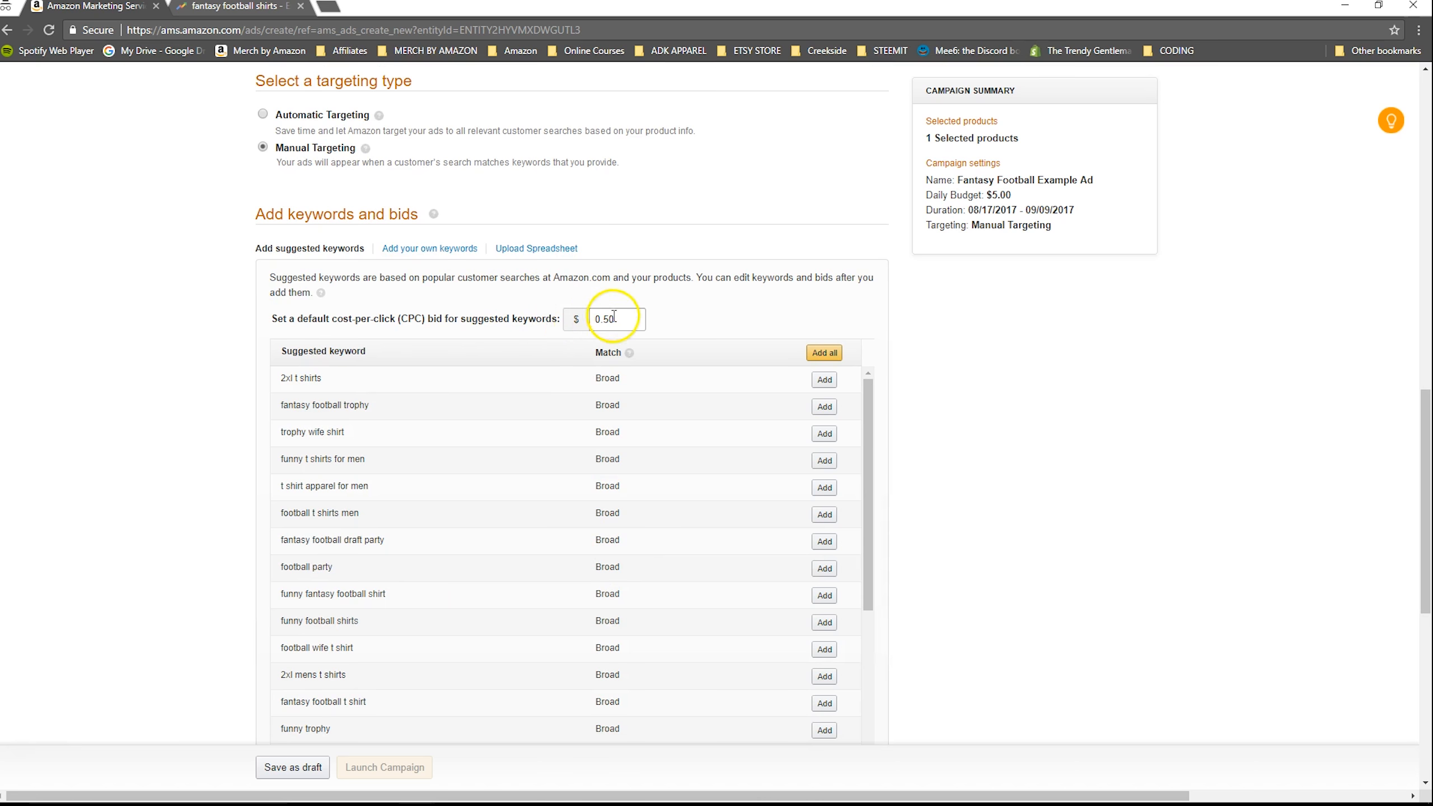
Try default cost-per-click bids of $0.25 and $0.10 for the suggested keywords.
{"action": "type", "text": "."}
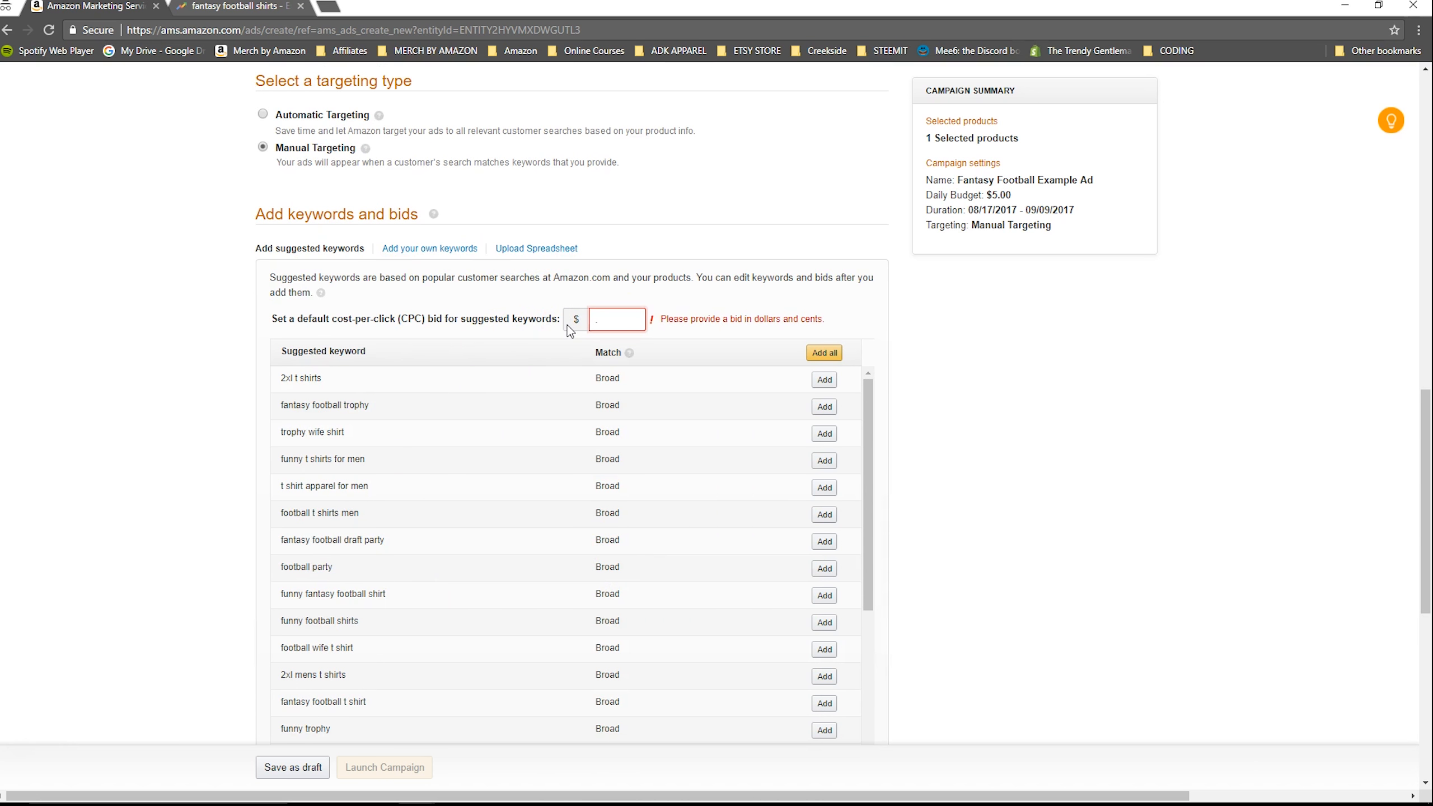
{"action": "type", "text": "25"}
{"action": "left_click", "coordinate": [712, 296]}
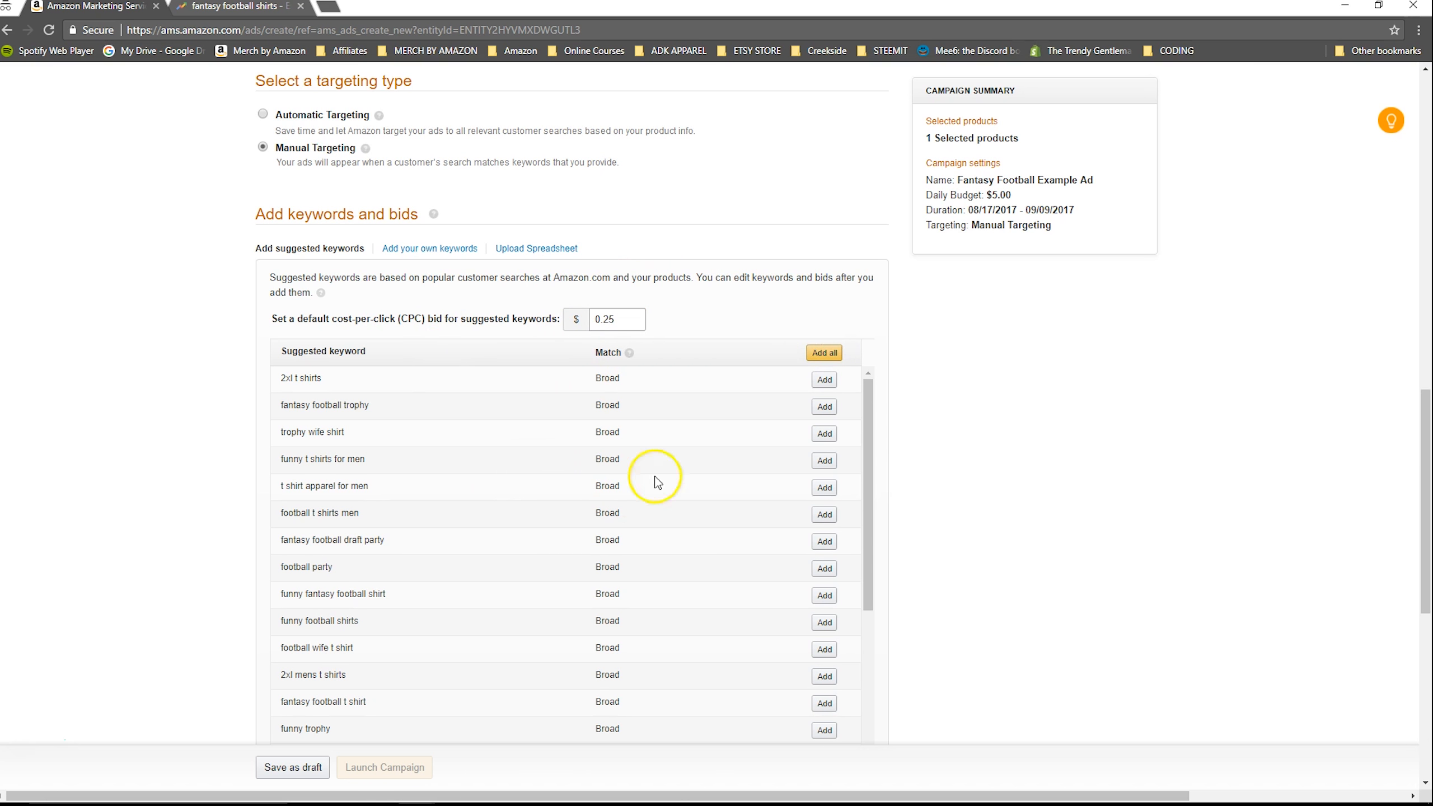
{"action": "left_click_drag", "start_coordinate": [621, 316], "coordinate": [584, 324]}
{"action": "left_click", "coordinate": [671, 316]}
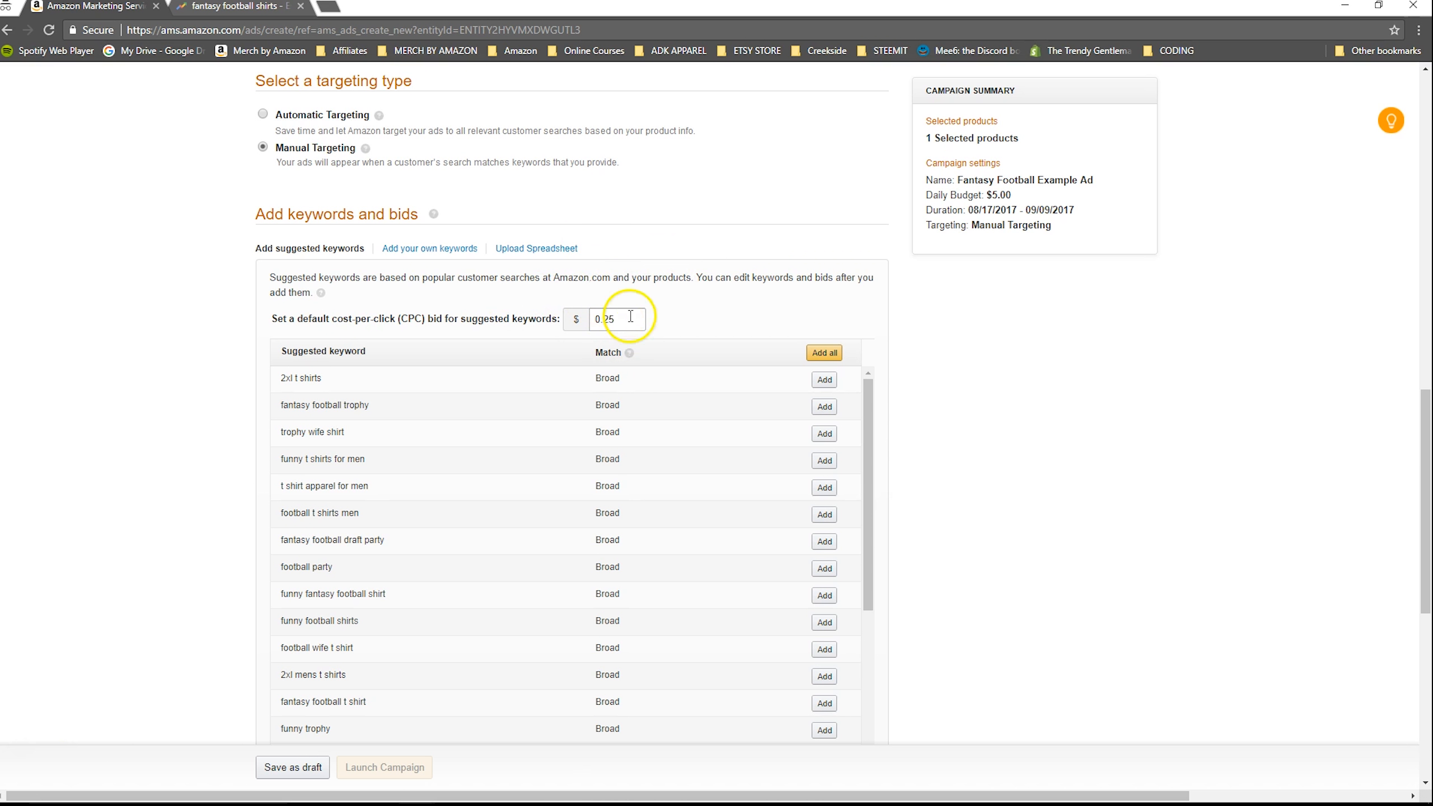
{"action": "left_click_drag", "start_coordinate": [630, 317], "coordinate": [568, 321]}
{"action": "type", "text": ".1"}
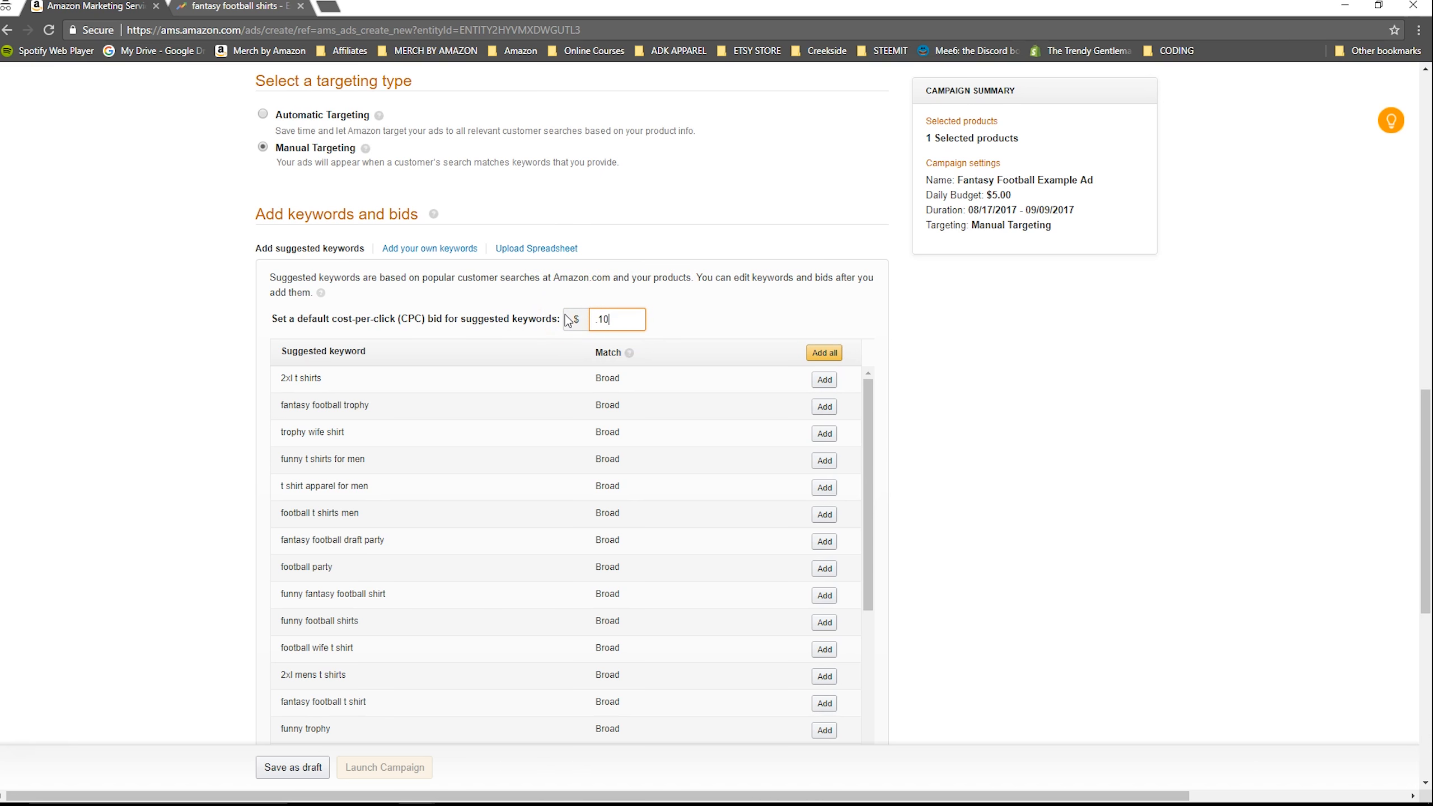
{"action": "type", "text": "0"}
Set the default cost-per-click bid for suggested keywords to $0.20.
{"action": "left_click_drag", "start_coordinate": [630, 314], "coordinate": [546, 320]}
{"action": "type", "text": ".20"}
{"action": "left_click", "coordinate": [735, 300]}
Review the suggested keywords and their match types in the keywords and bids section.
{"action": "scroll", "coordinate": [507, 483], "scroll_direction": "down", "scroll_amount": 3}
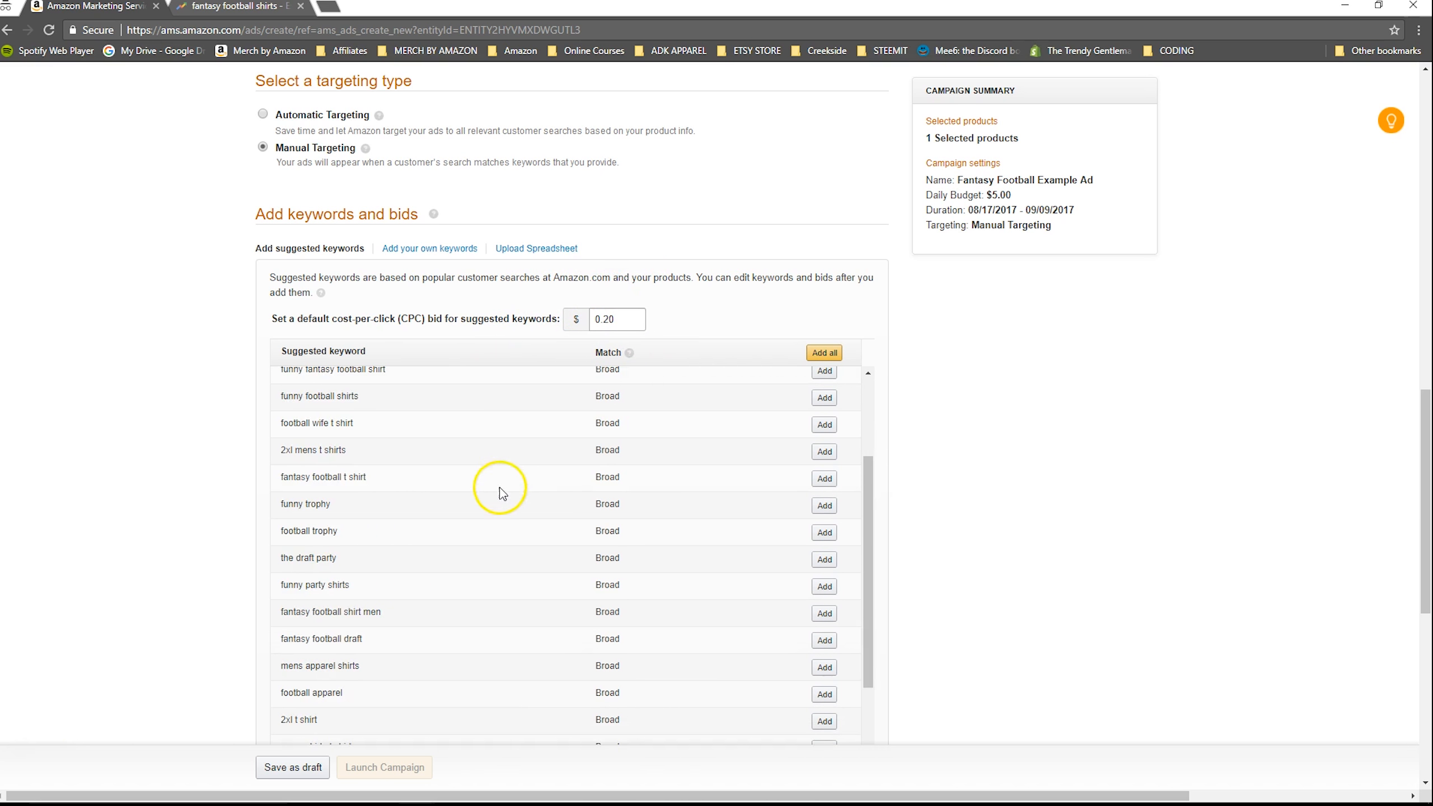
{"action": "scroll", "coordinate": [446, 490], "scroll_direction": "up", "scroll_amount": 3}
{"action": "scroll", "coordinate": [128, 432], "scroll_direction": "up", "scroll_amount": 3}
{"action": "scroll", "coordinate": [1128, 602], "scroll_direction": "down", "scroll_amount": 5}
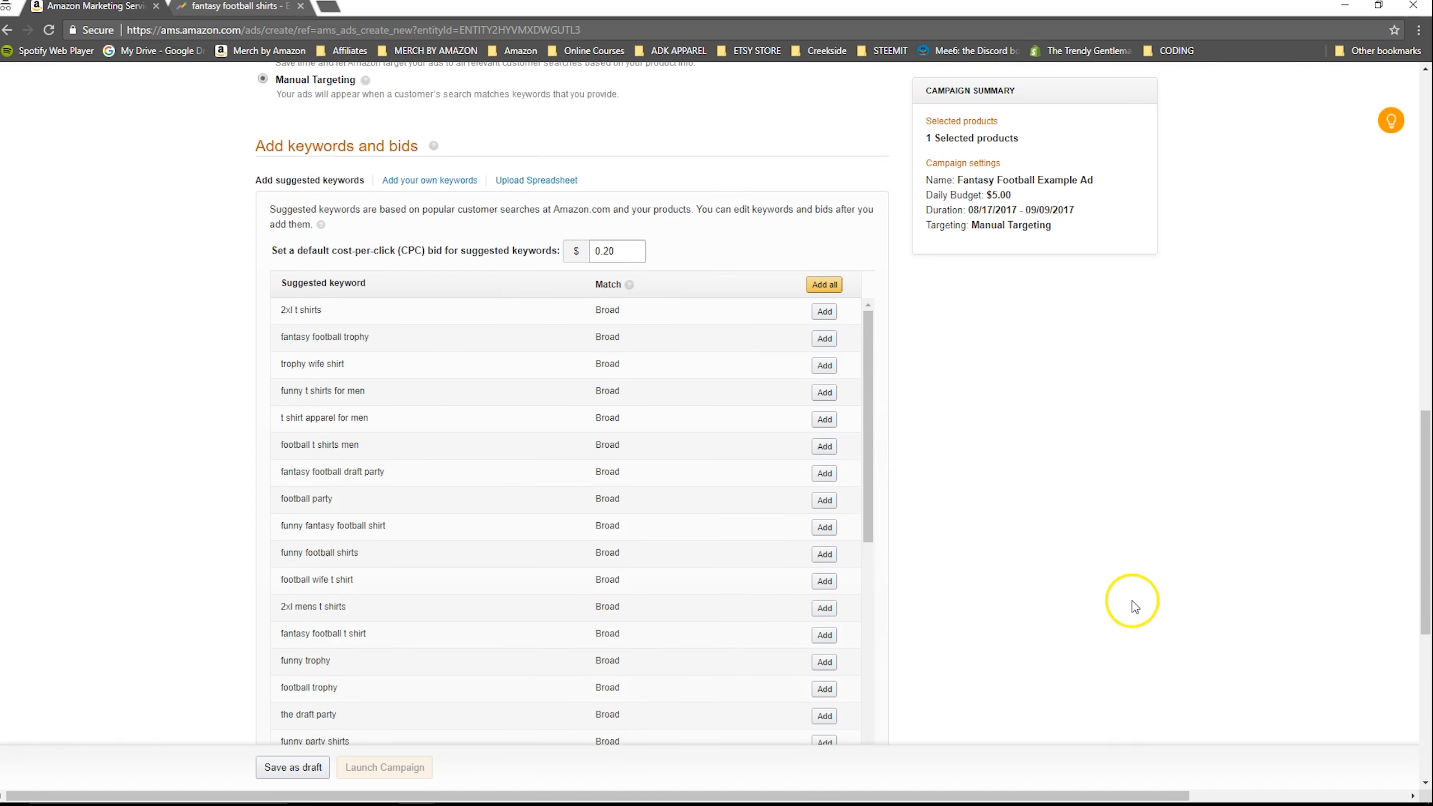
{"action": "scroll", "coordinate": [543, 288], "scroll_direction": "down", "scroll_amount": 3}
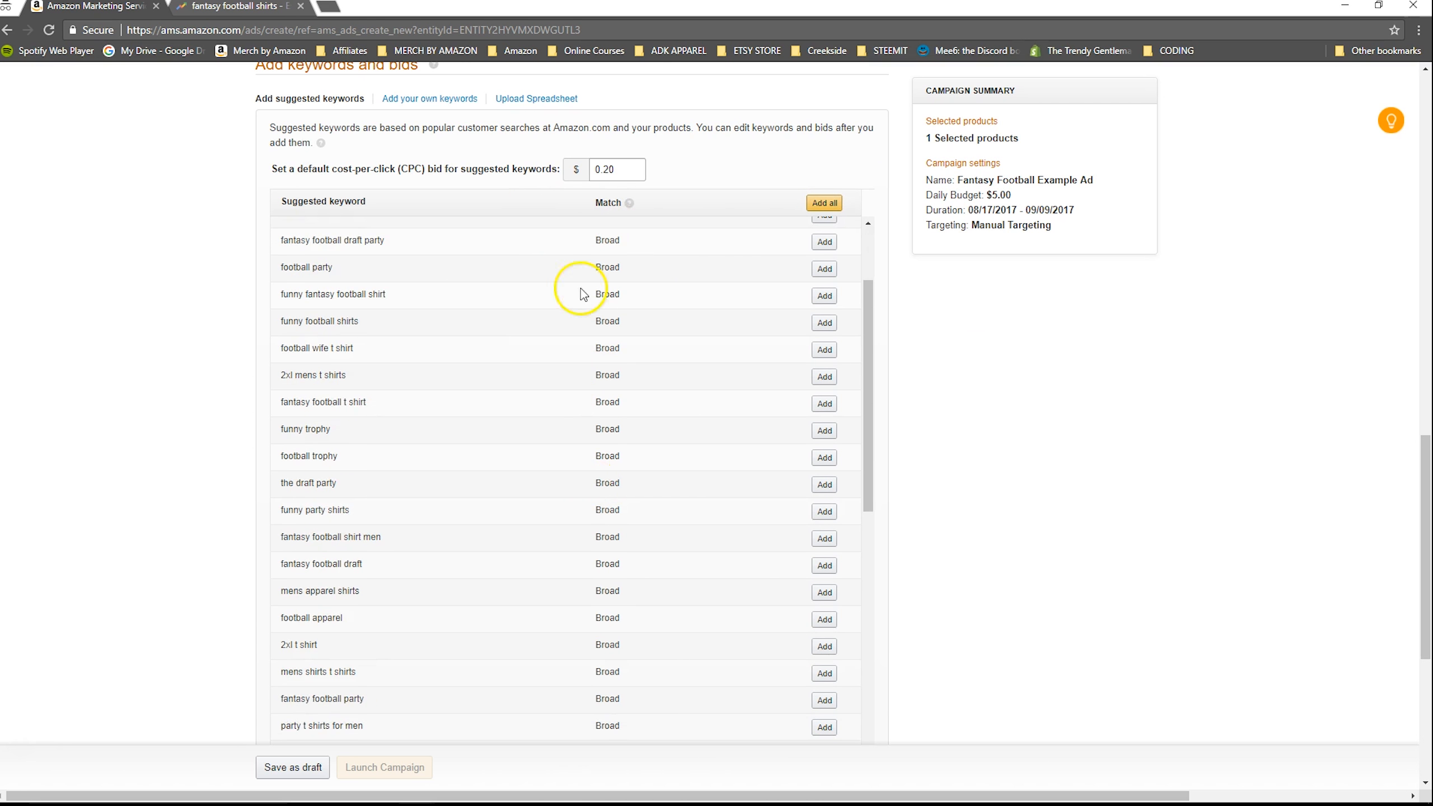
{"action": "scroll", "coordinate": [583, 468], "scroll_direction": "up", "scroll_amount": 3}
{"action": "scroll", "coordinate": [592, 457], "scroll_direction": "up", "scroll_amount": 6}
{"action": "scroll", "coordinate": [713, 525], "scroll_direction": "down", "scroll_amount": 3}
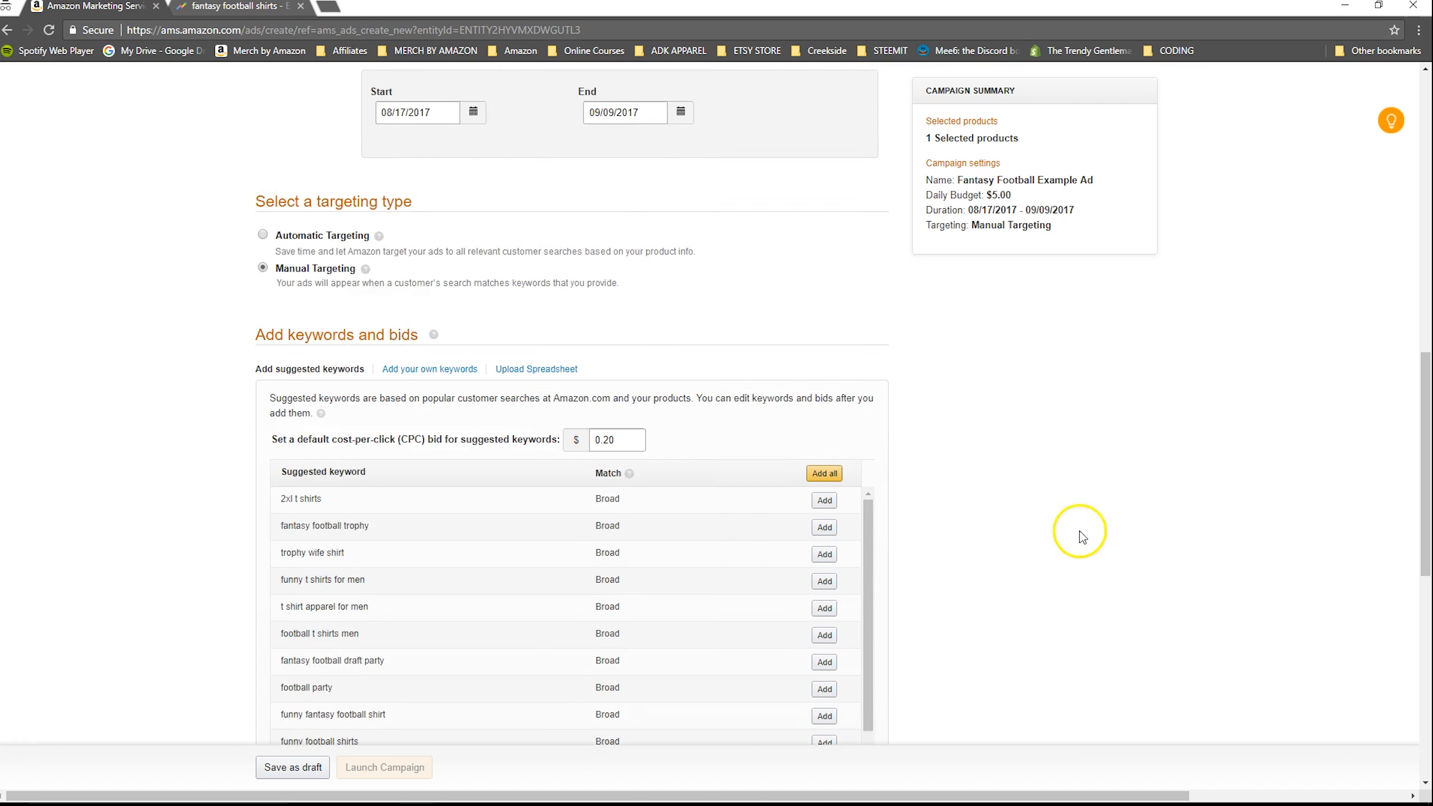
{"action": "scroll", "coordinate": [656, 468], "scroll_direction": "down", "scroll_amount": 3}
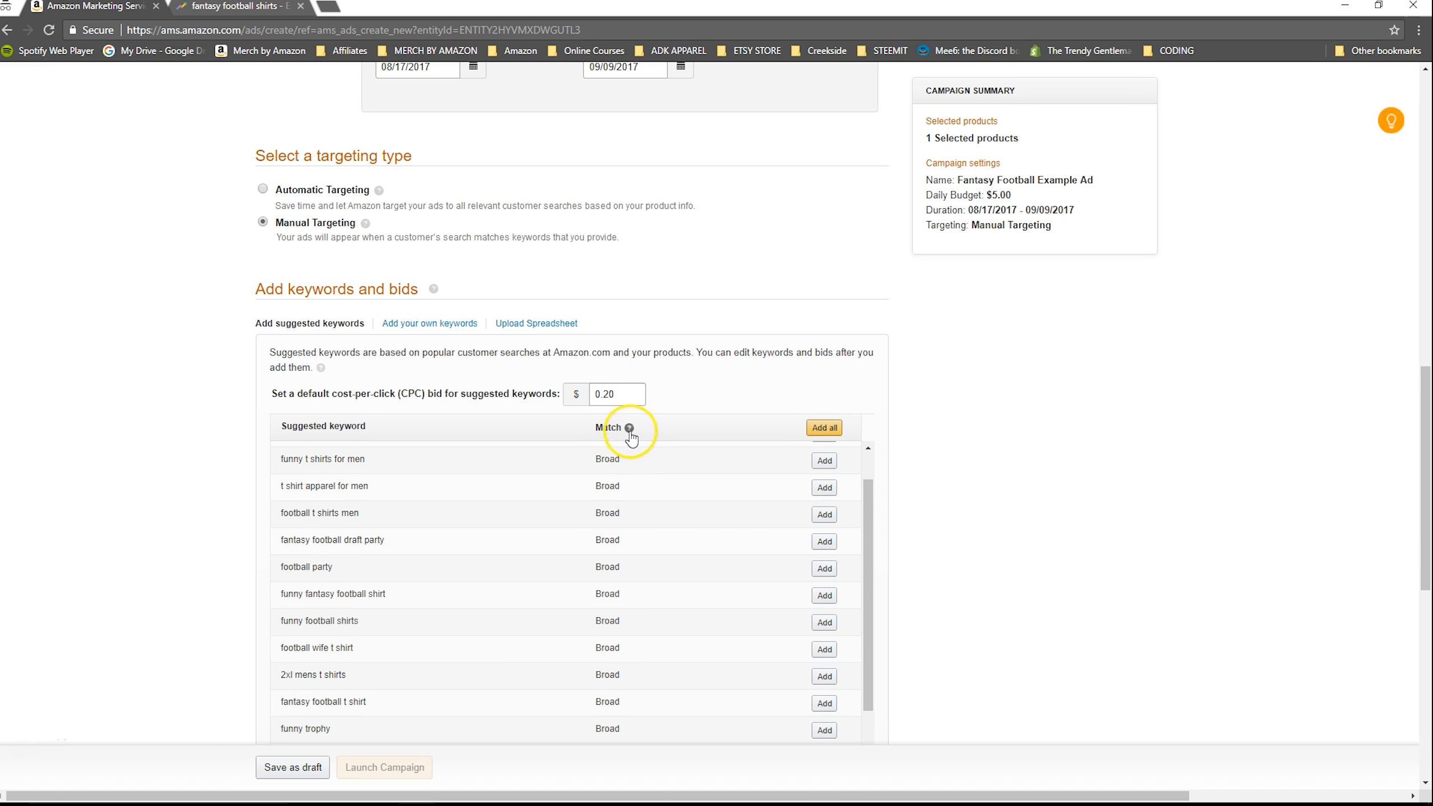
{"action": "mouse_move", "coordinate": [630, 431]}
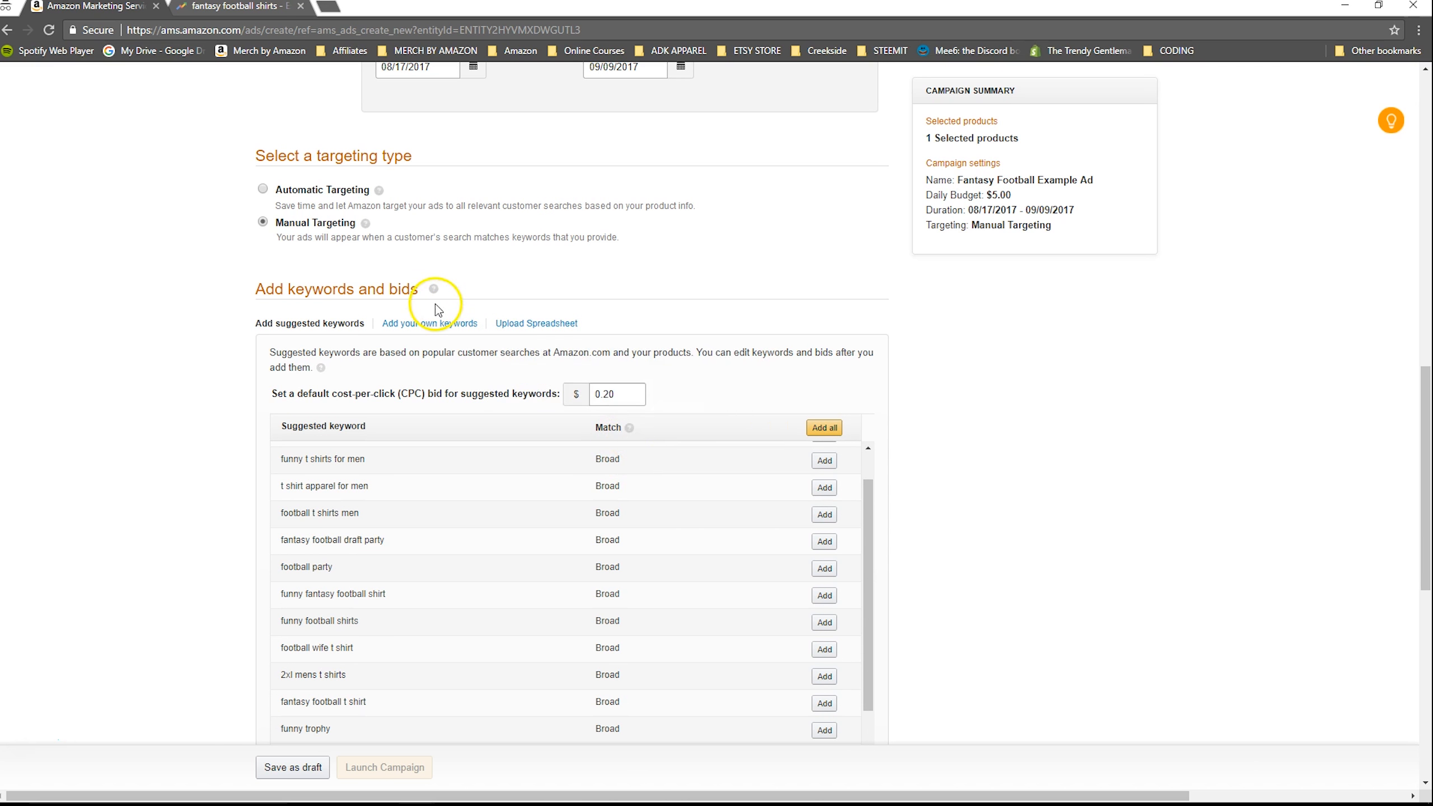
{"action": "scroll", "coordinate": [533, 414], "scroll_direction": "up", "scroll_amount": 9}
{"action": "scroll", "coordinate": [874, 508], "scroll_direction": "down", "scroll_amount": 8}
{"action": "scroll", "coordinate": [860, 495], "scroll_direction": "down", "scroll_amount": 6}
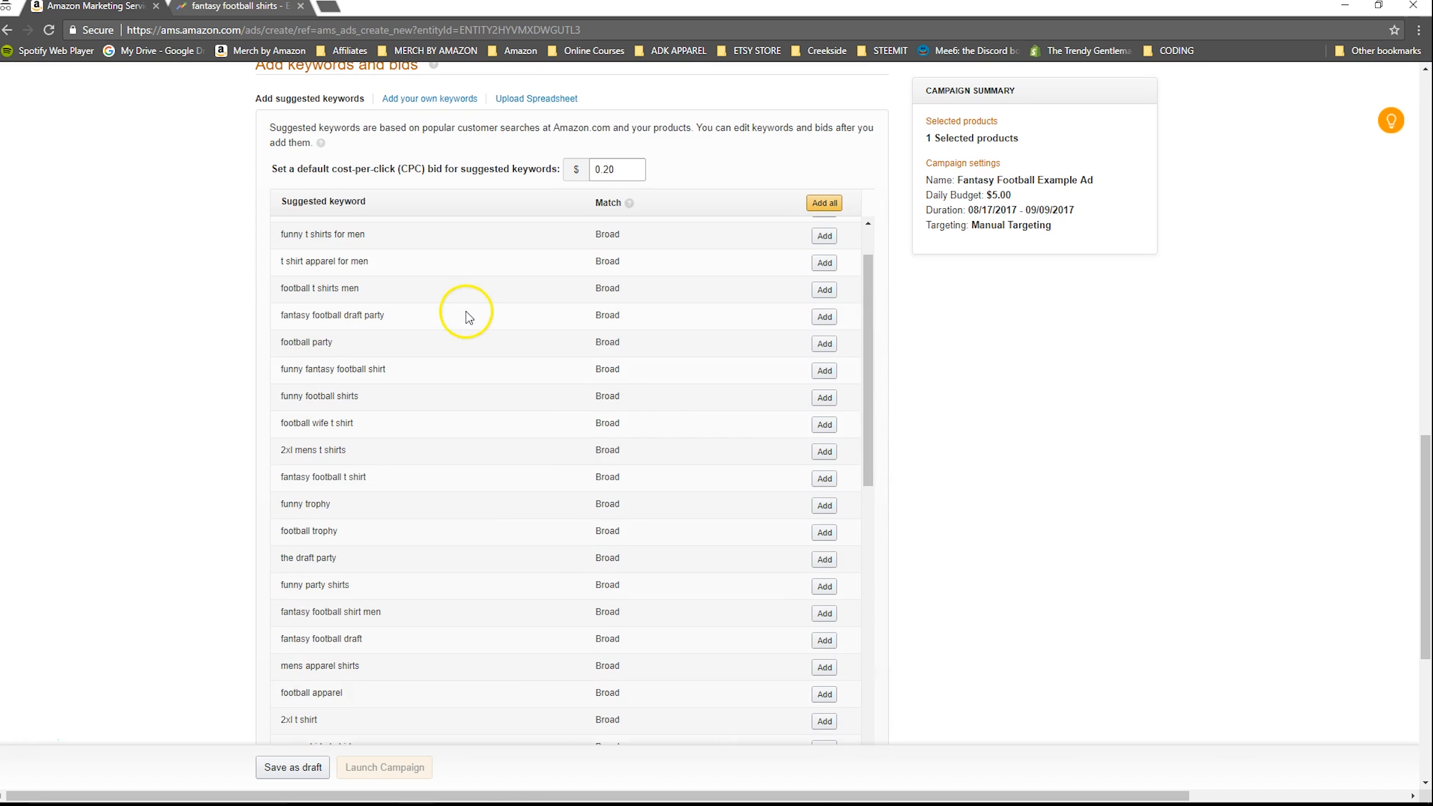
{"action": "scroll", "coordinate": [463, 312], "scroll_direction": "up", "scroll_amount": 2}
Switch to adding custom keywords, with Phrase as the match type and a CPC bid of $0.25, and start the keyword entry.
{"action": "left_click", "coordinate": [442, 100]}
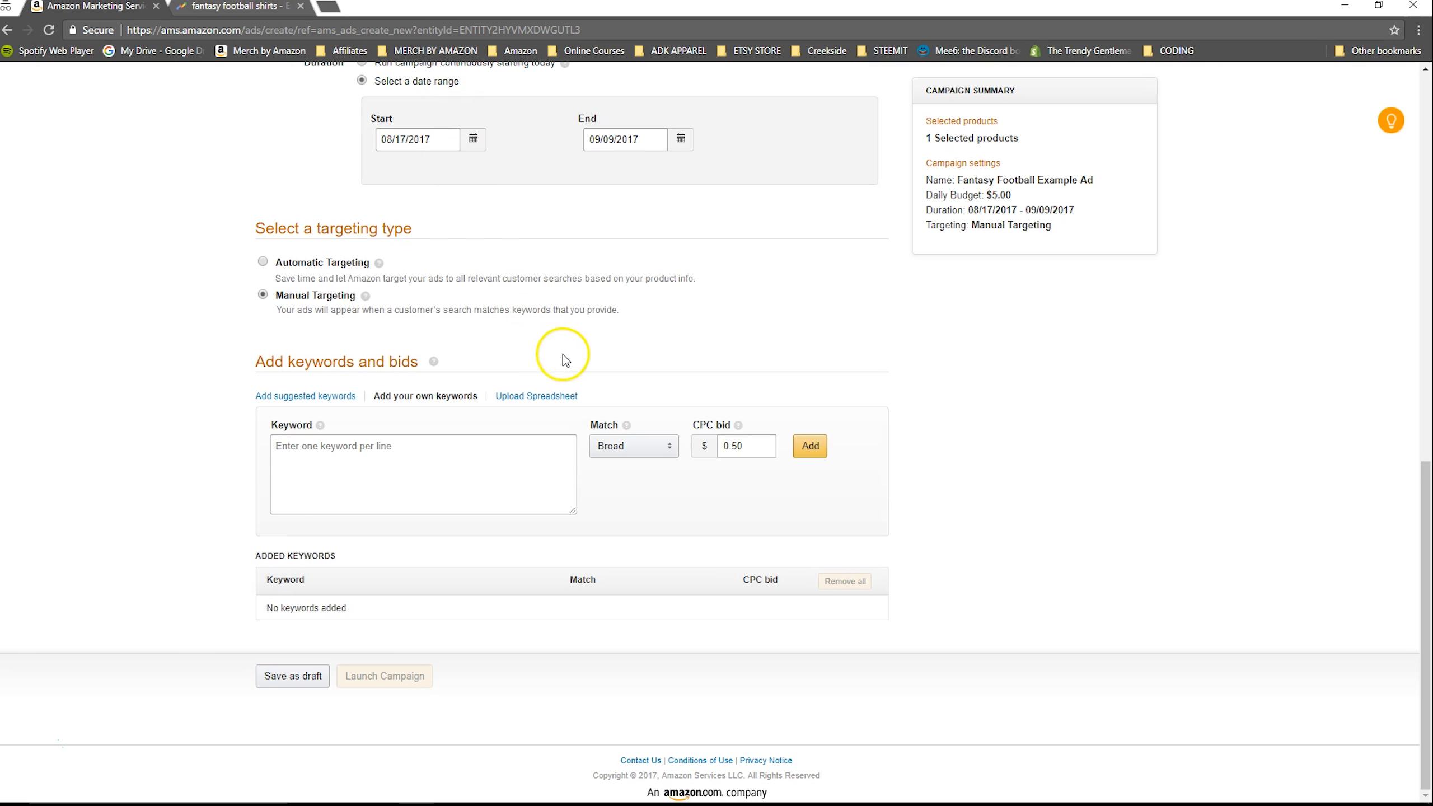
{"action": "left_click", "coordinate": [631, 446]}
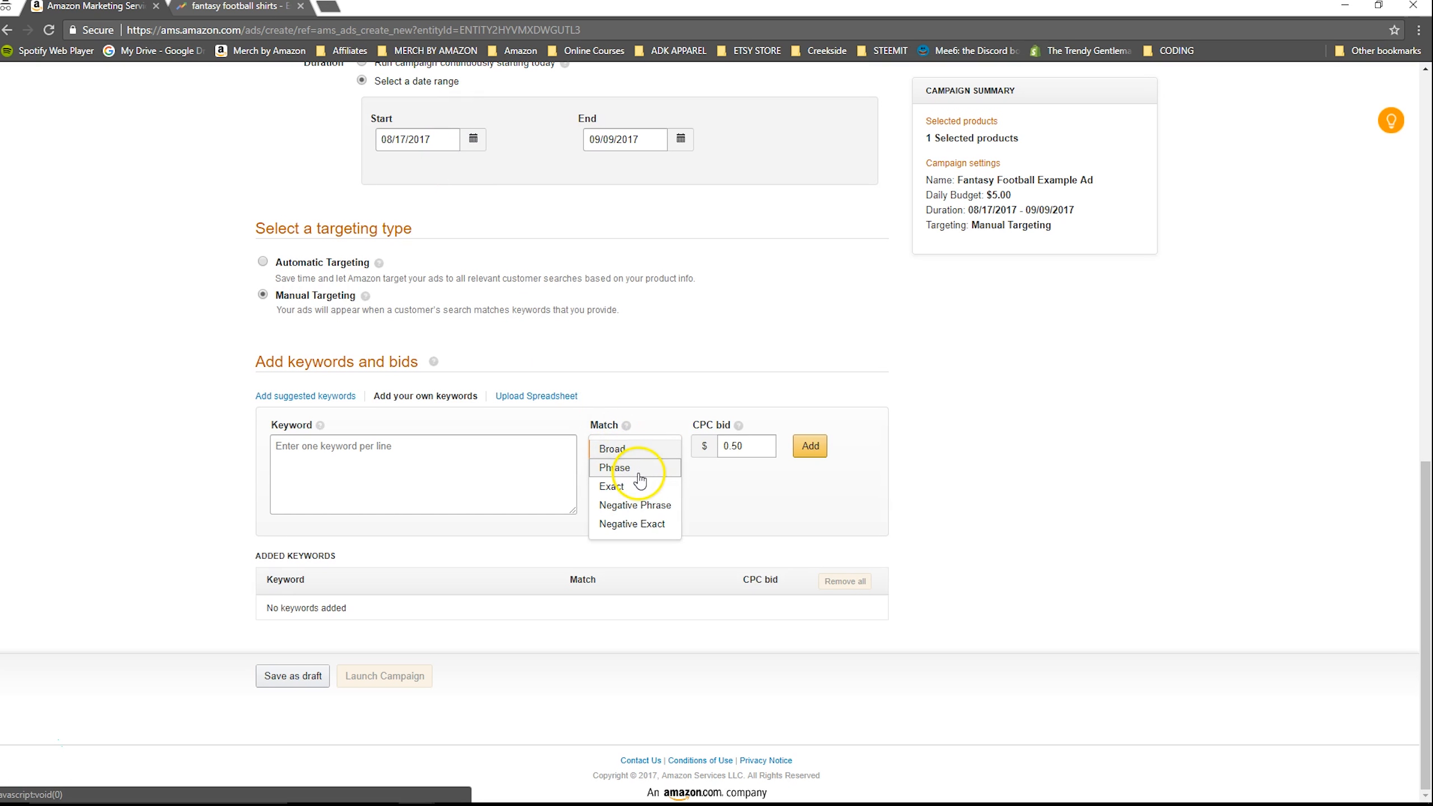
{"action": "left_click", "coordinate": [638, 474]}
{"action": "left_click", "coordinate": [635, 446]}
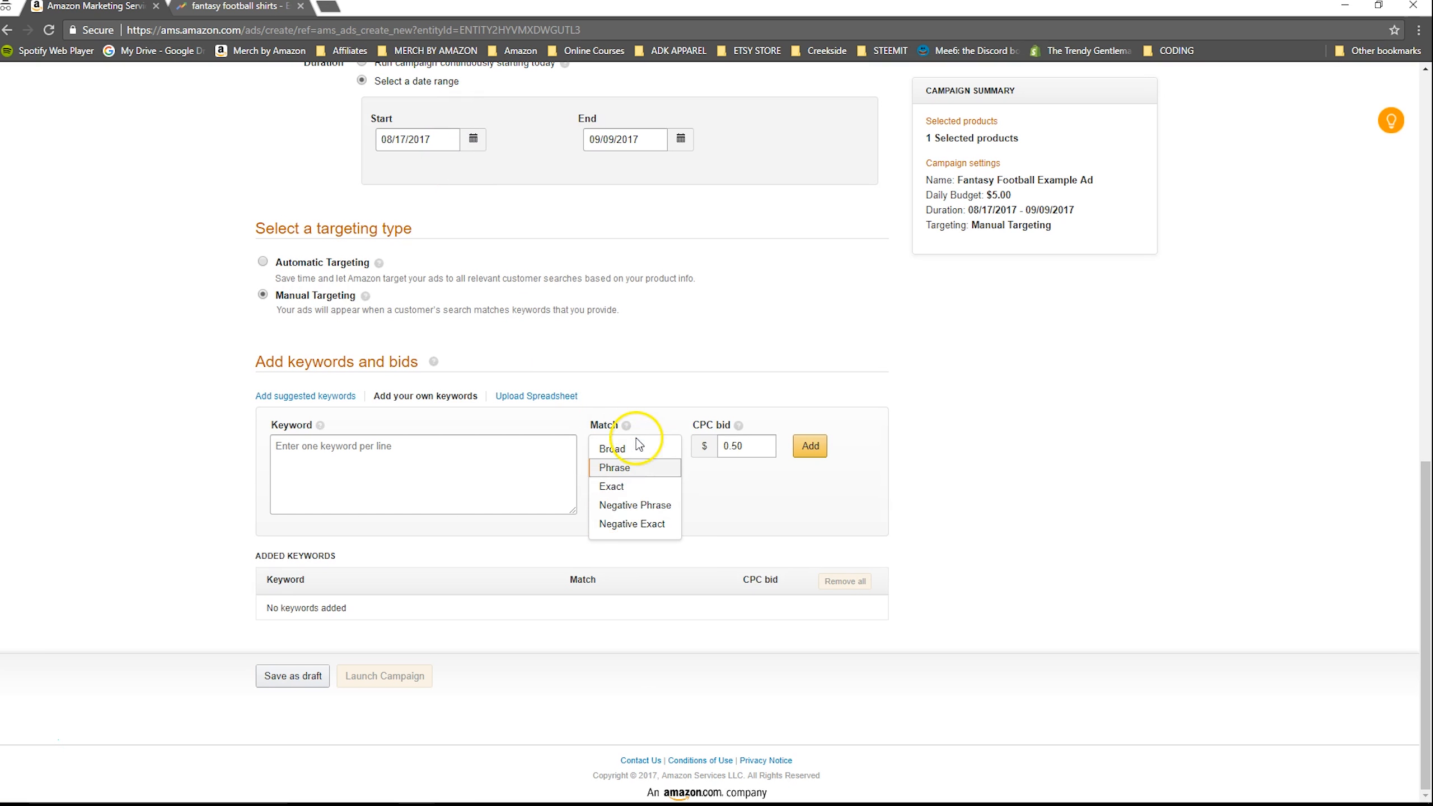
{"action": "left_click", "coordinate": [628, 467]}
{"action": "double_click", "coordinate": [724, 443]}
{"action": "type", "text": "."}
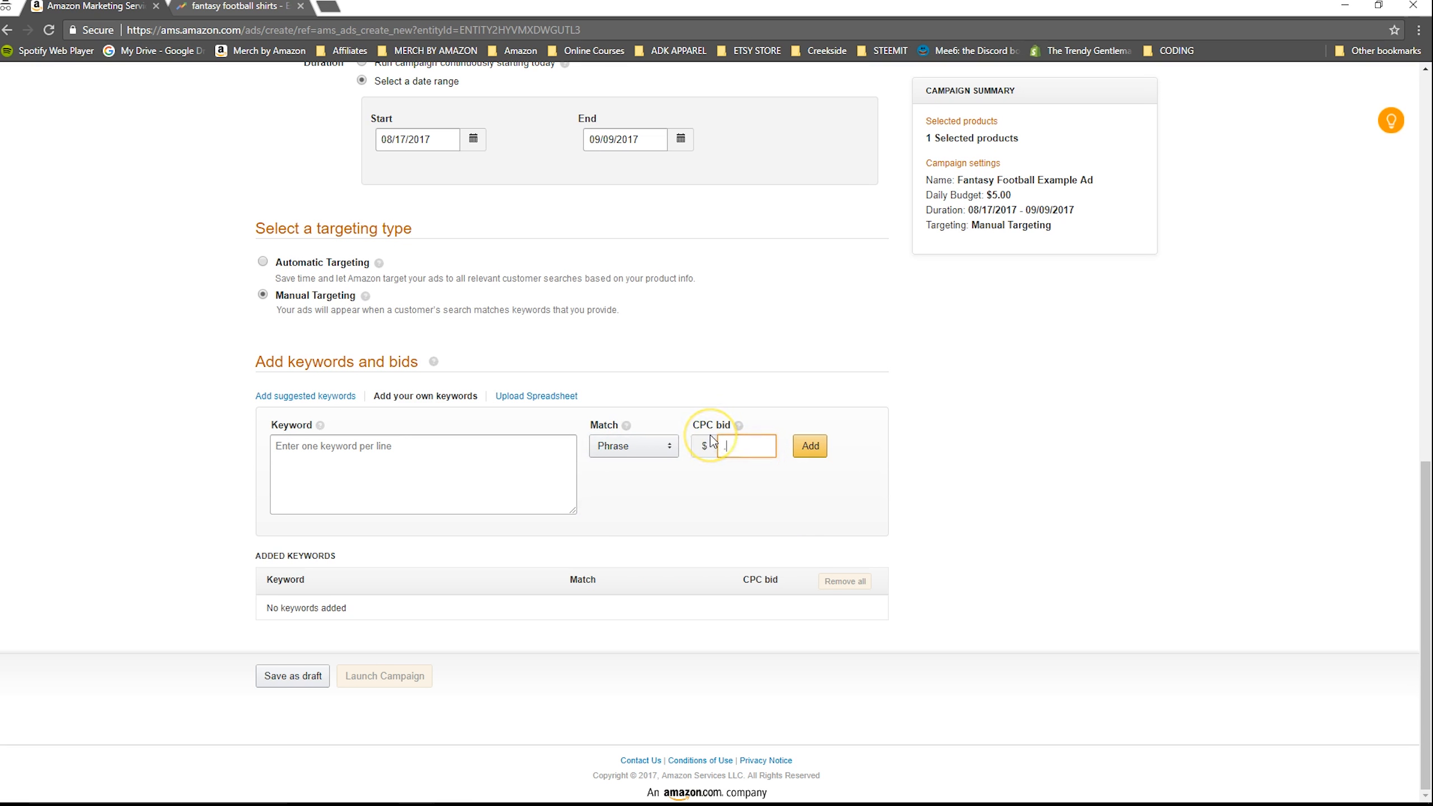
{"action": "type", "text": "25"}
{"action": "left_click", "coordinate": [431, 468]}
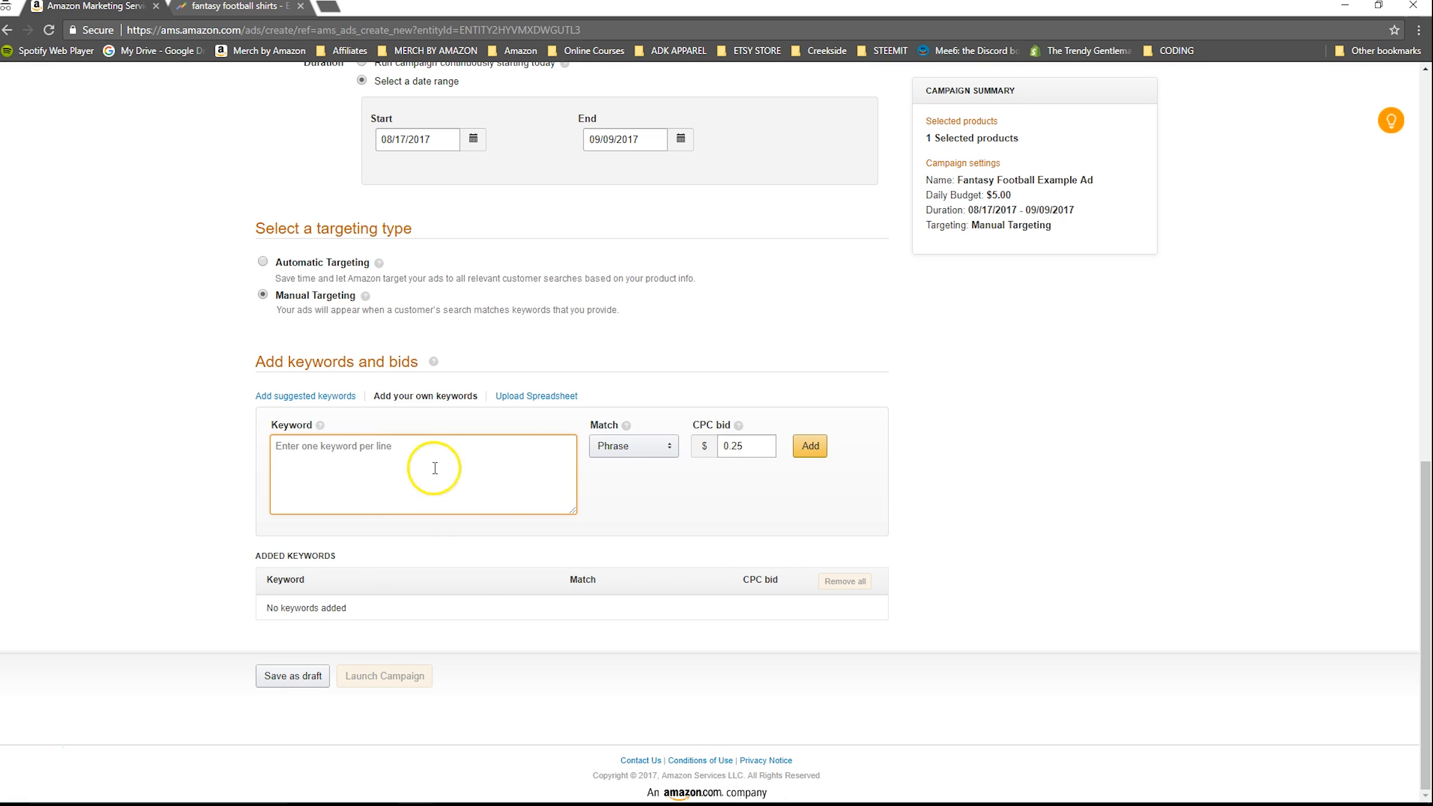